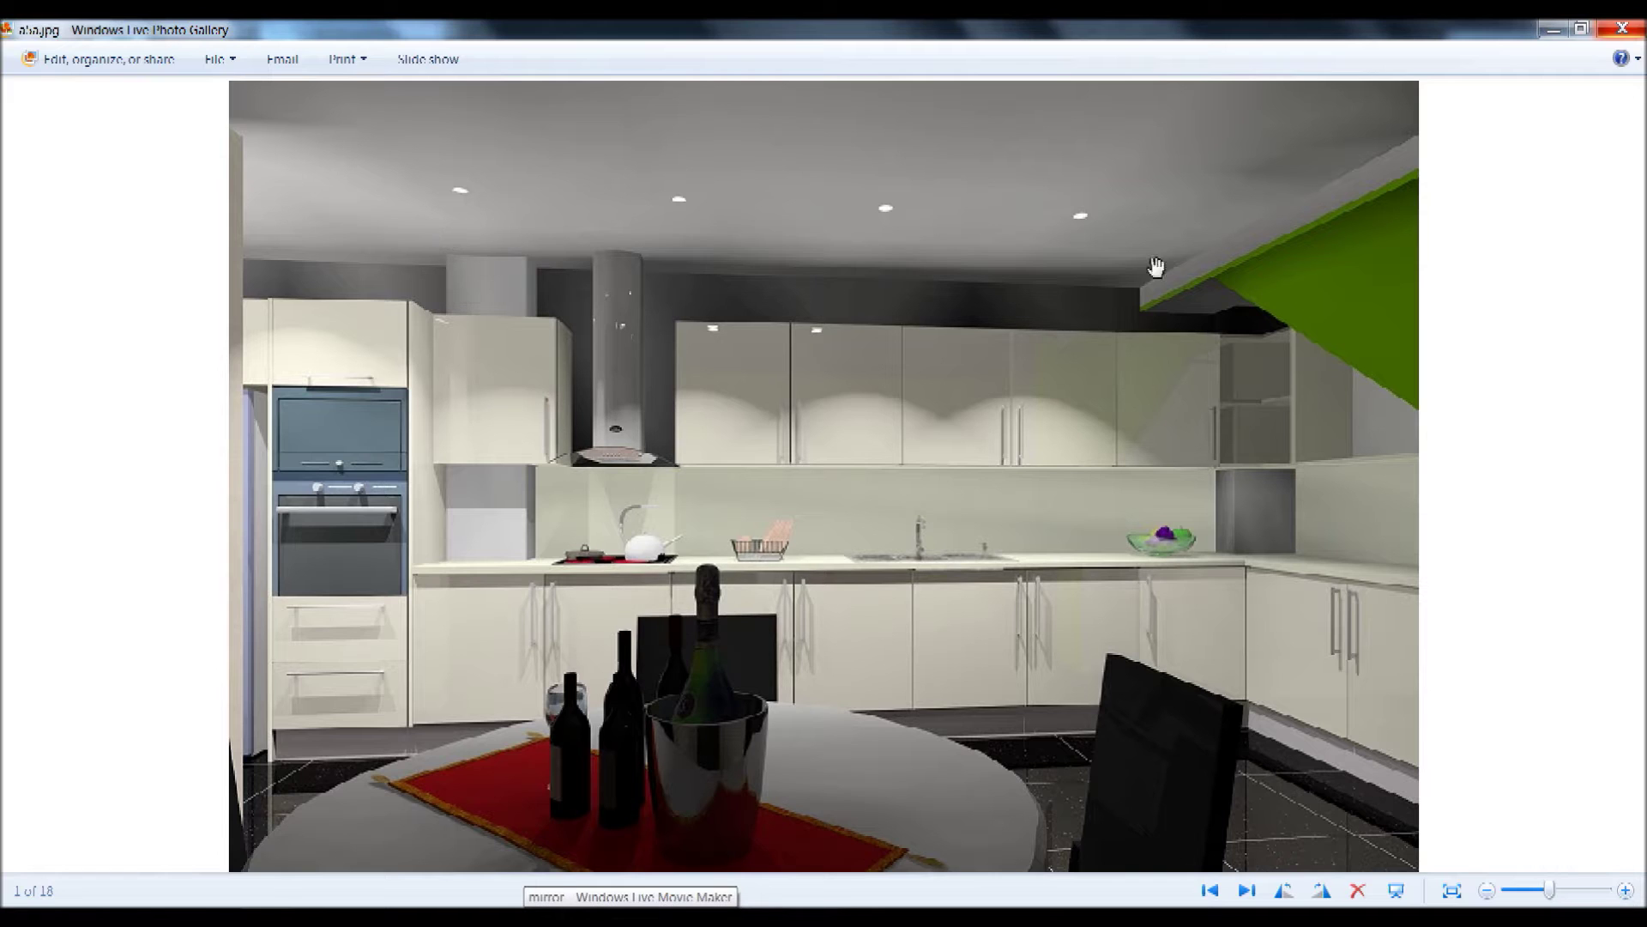
# Switch from the rendered kitchen photo to the KD Max 2D floor plan
pyautogui.hotkey('alt', 'Tab')
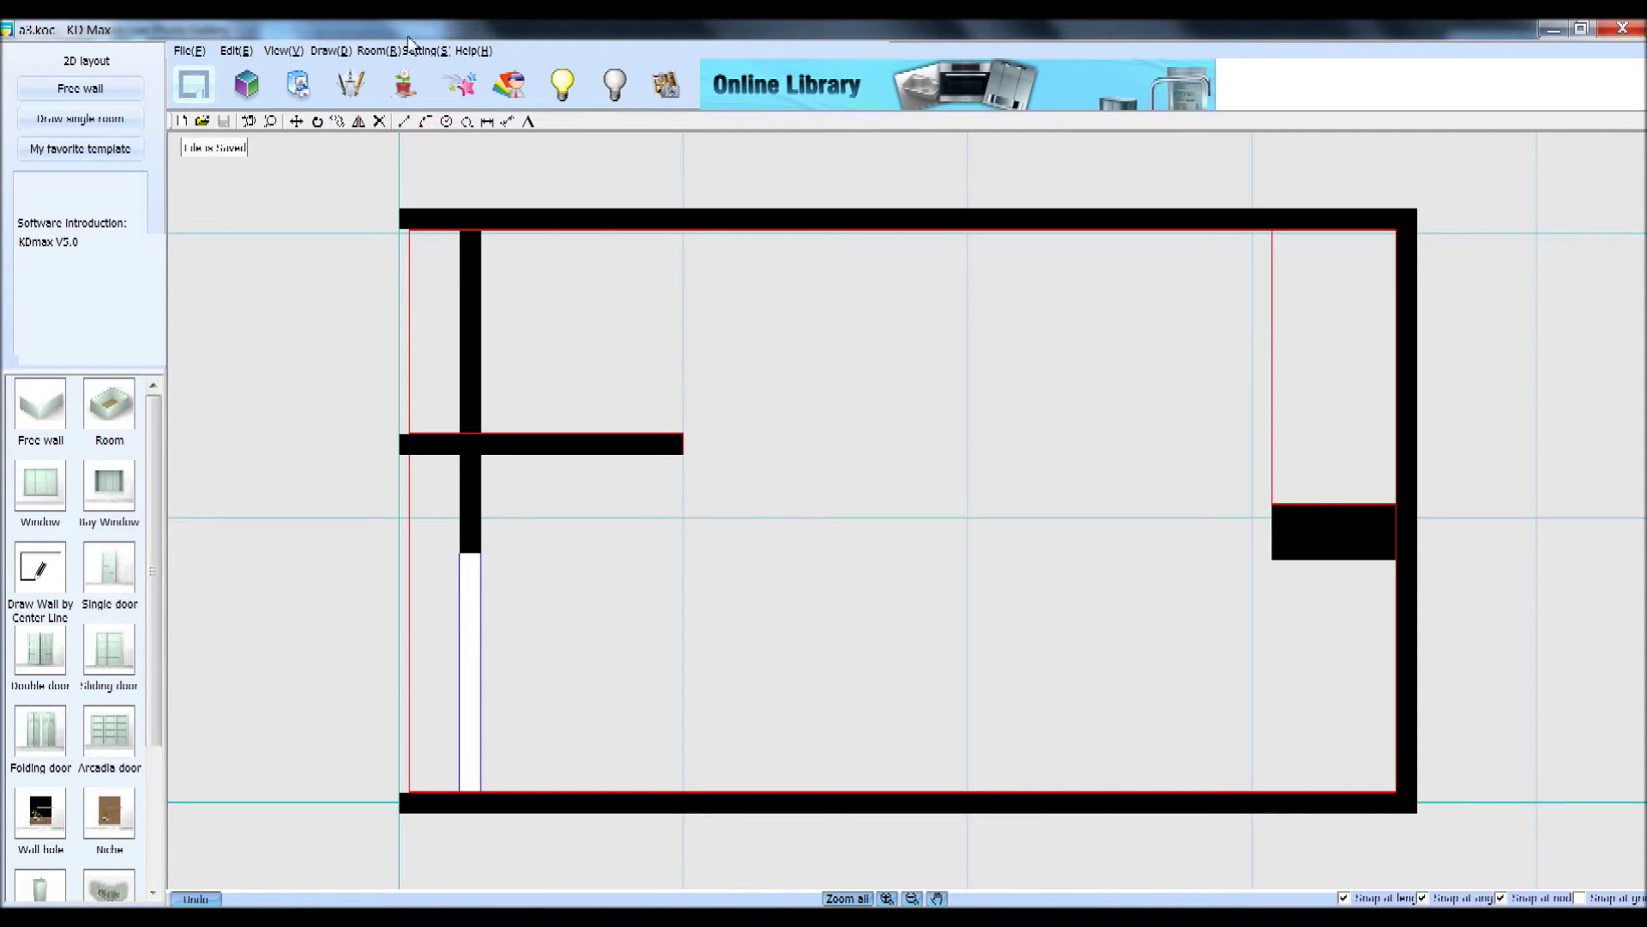
# Place a linear spotlight row across the plan between two points and confirm its settings
pyautogui.click(371, 52)
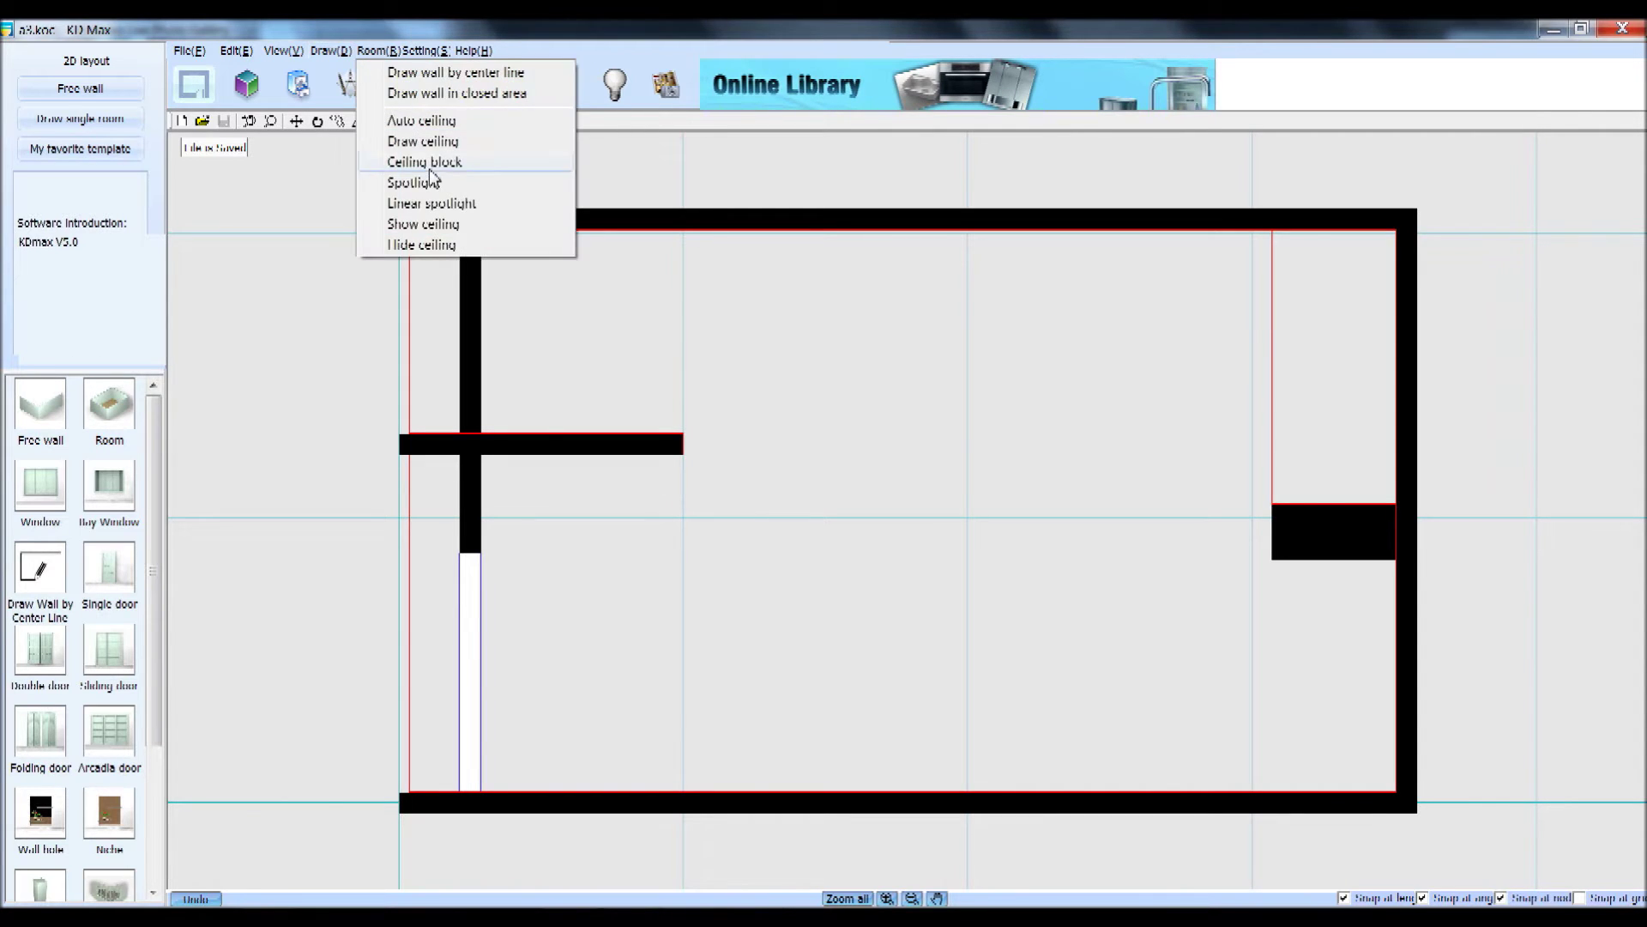
pyautogui.click(429, 204)
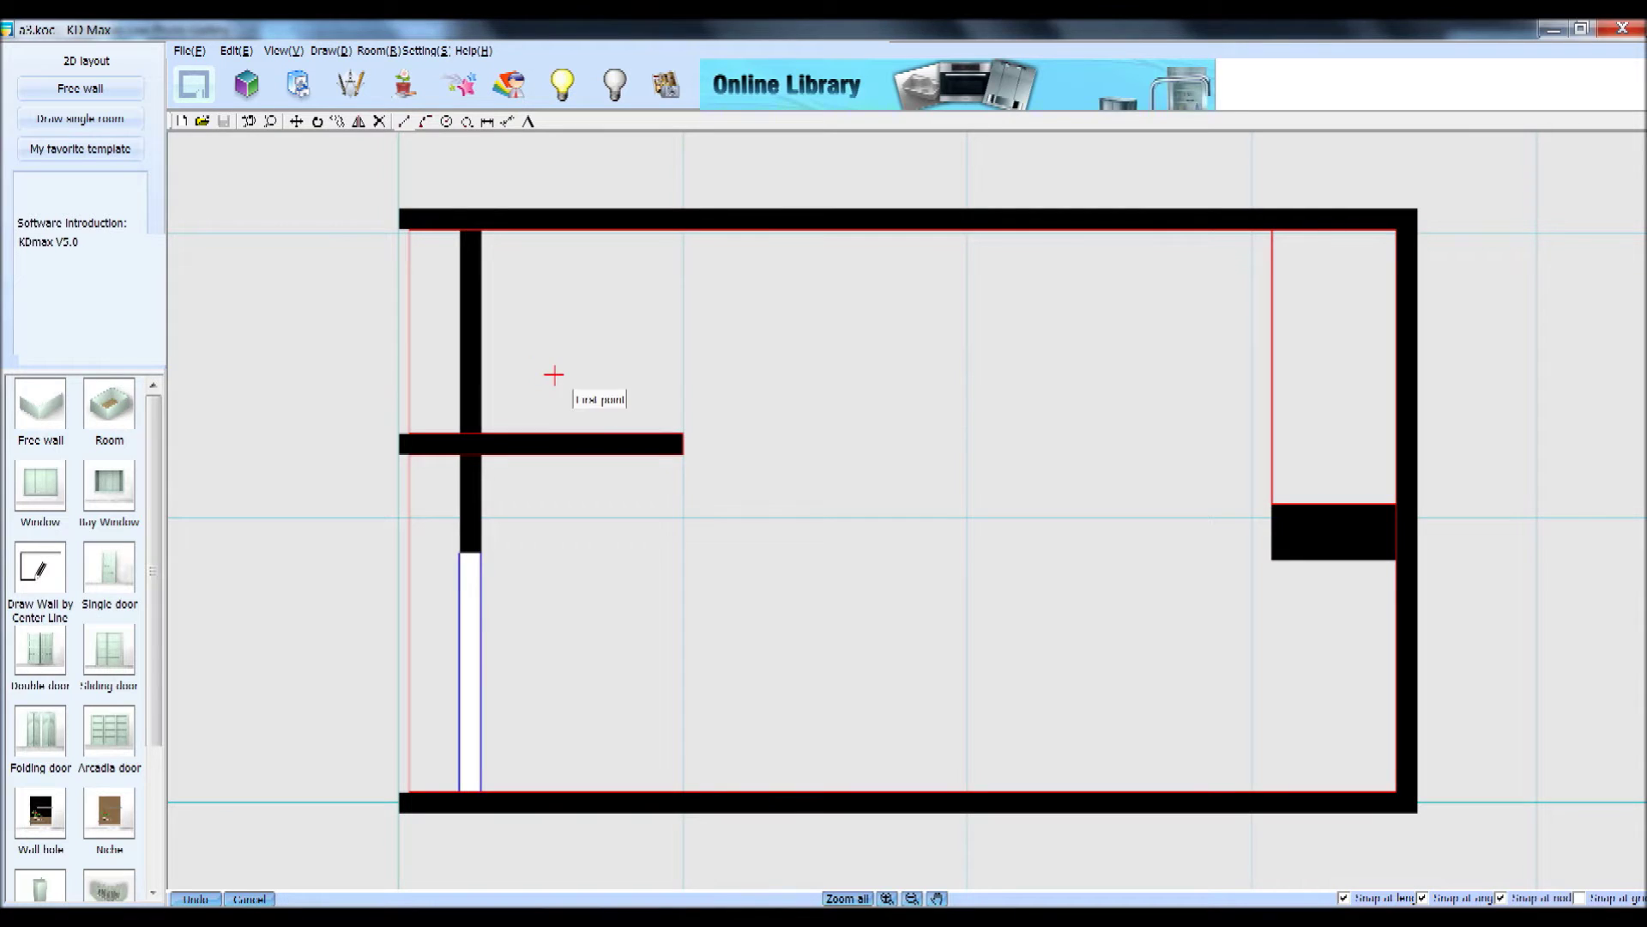
pyautogui.click(551, 373)
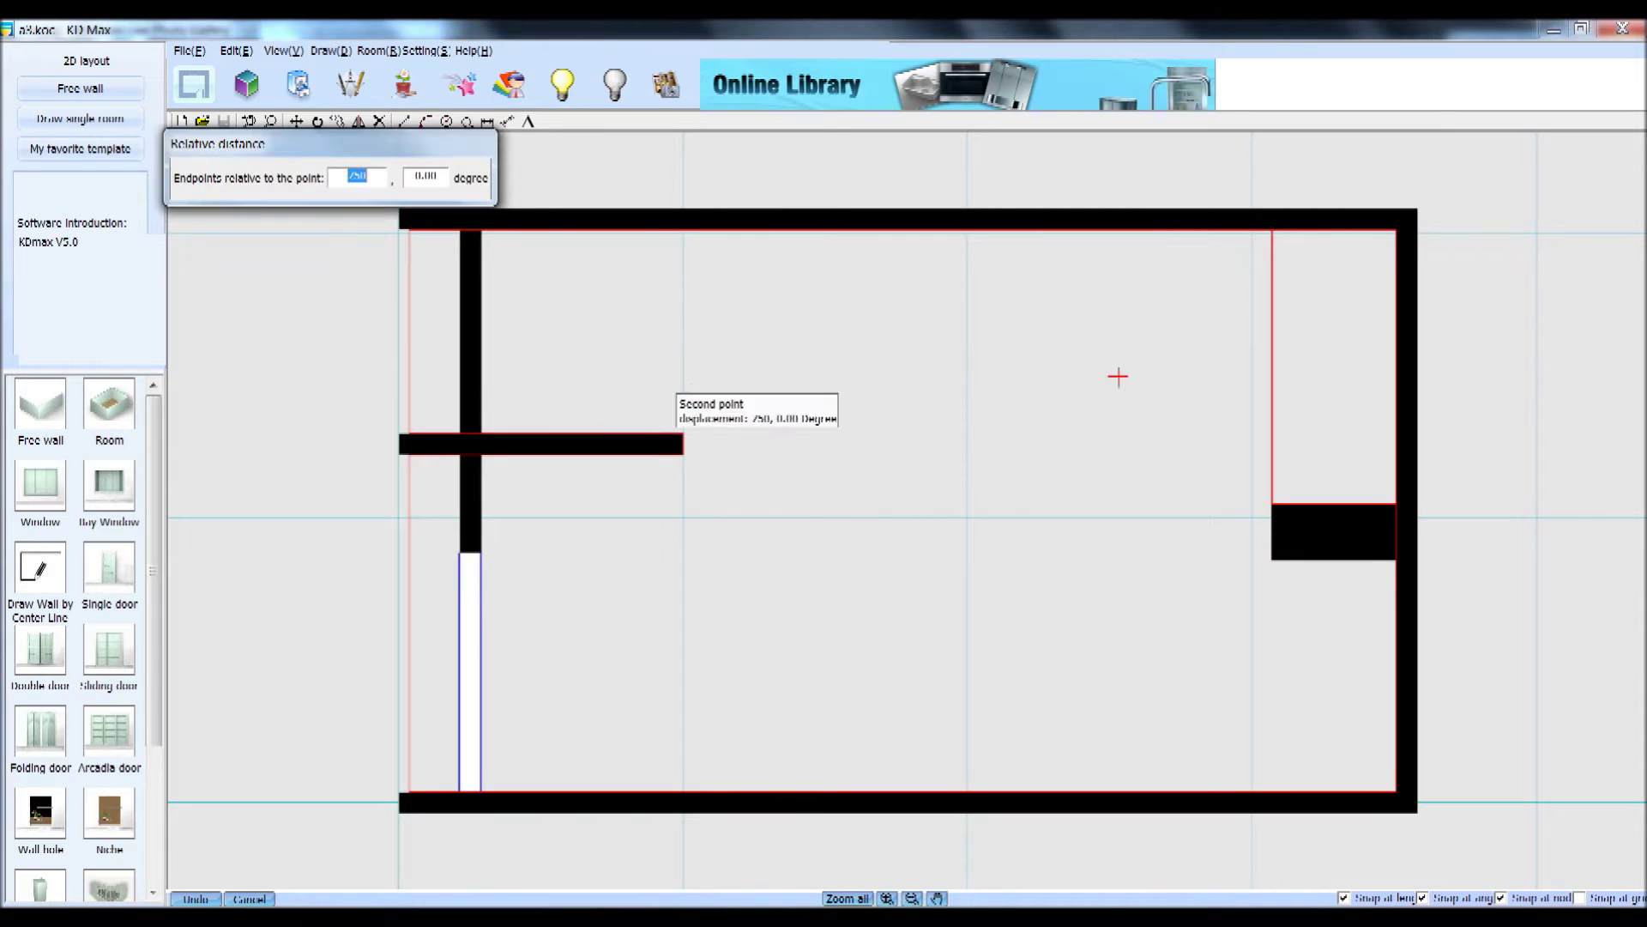
pyautogui.click(1213, 370)
pyautogui.click(769, 580)
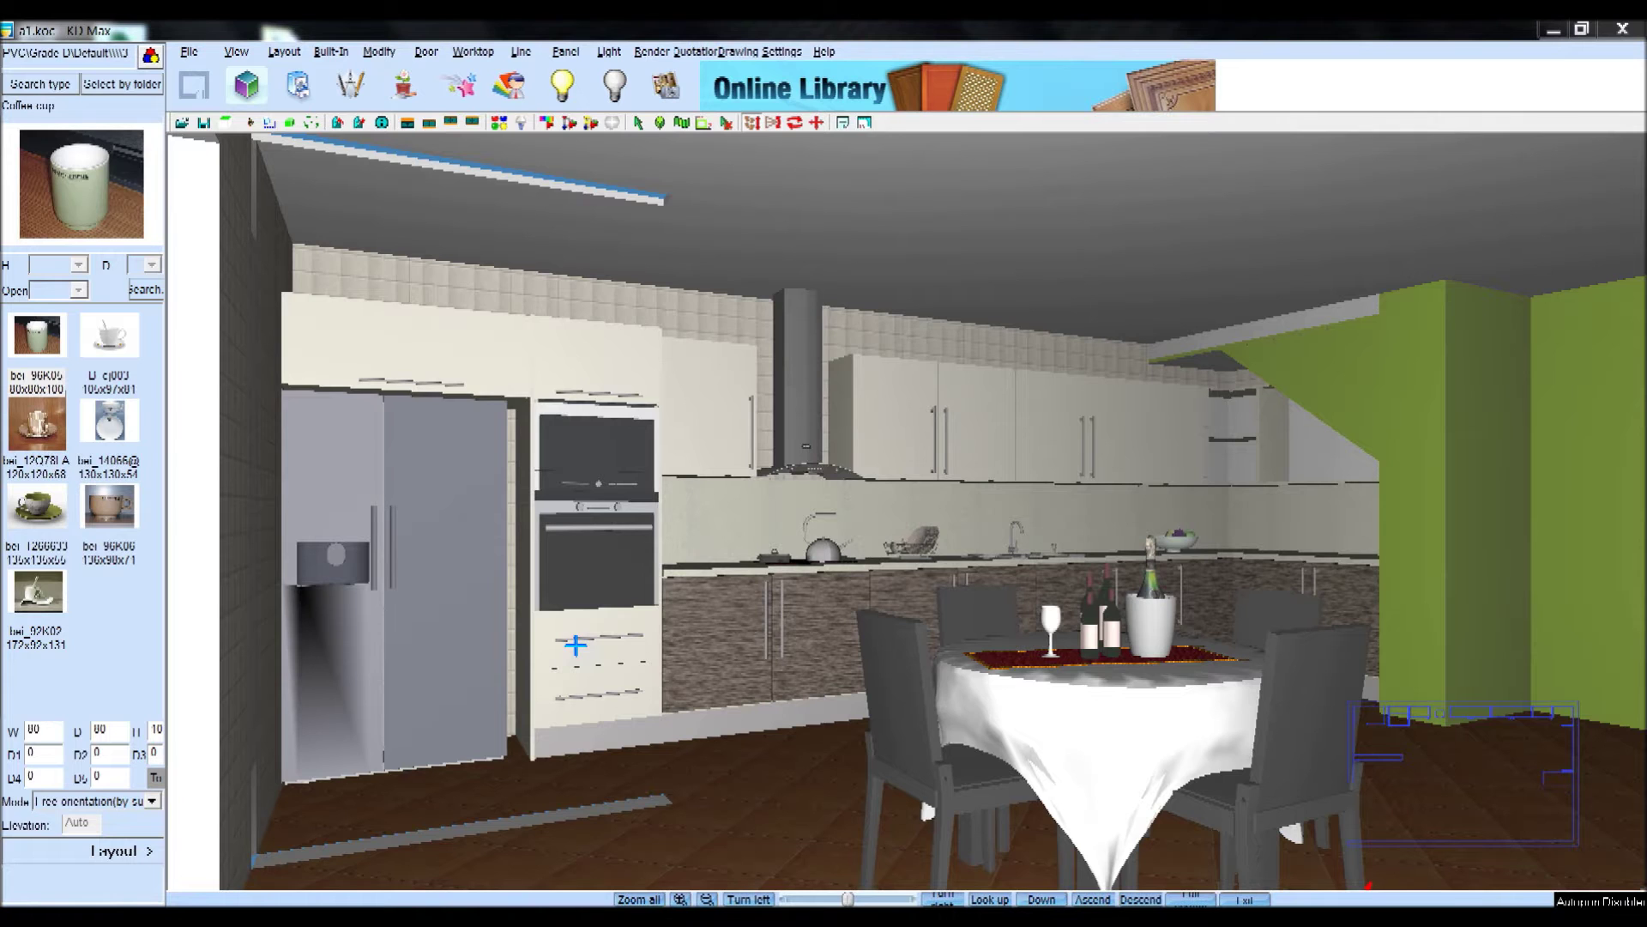
# Inspect the Light Property settings for the compact fluorescent ceiling strip, then close them
pyautogui.click(609, 51)
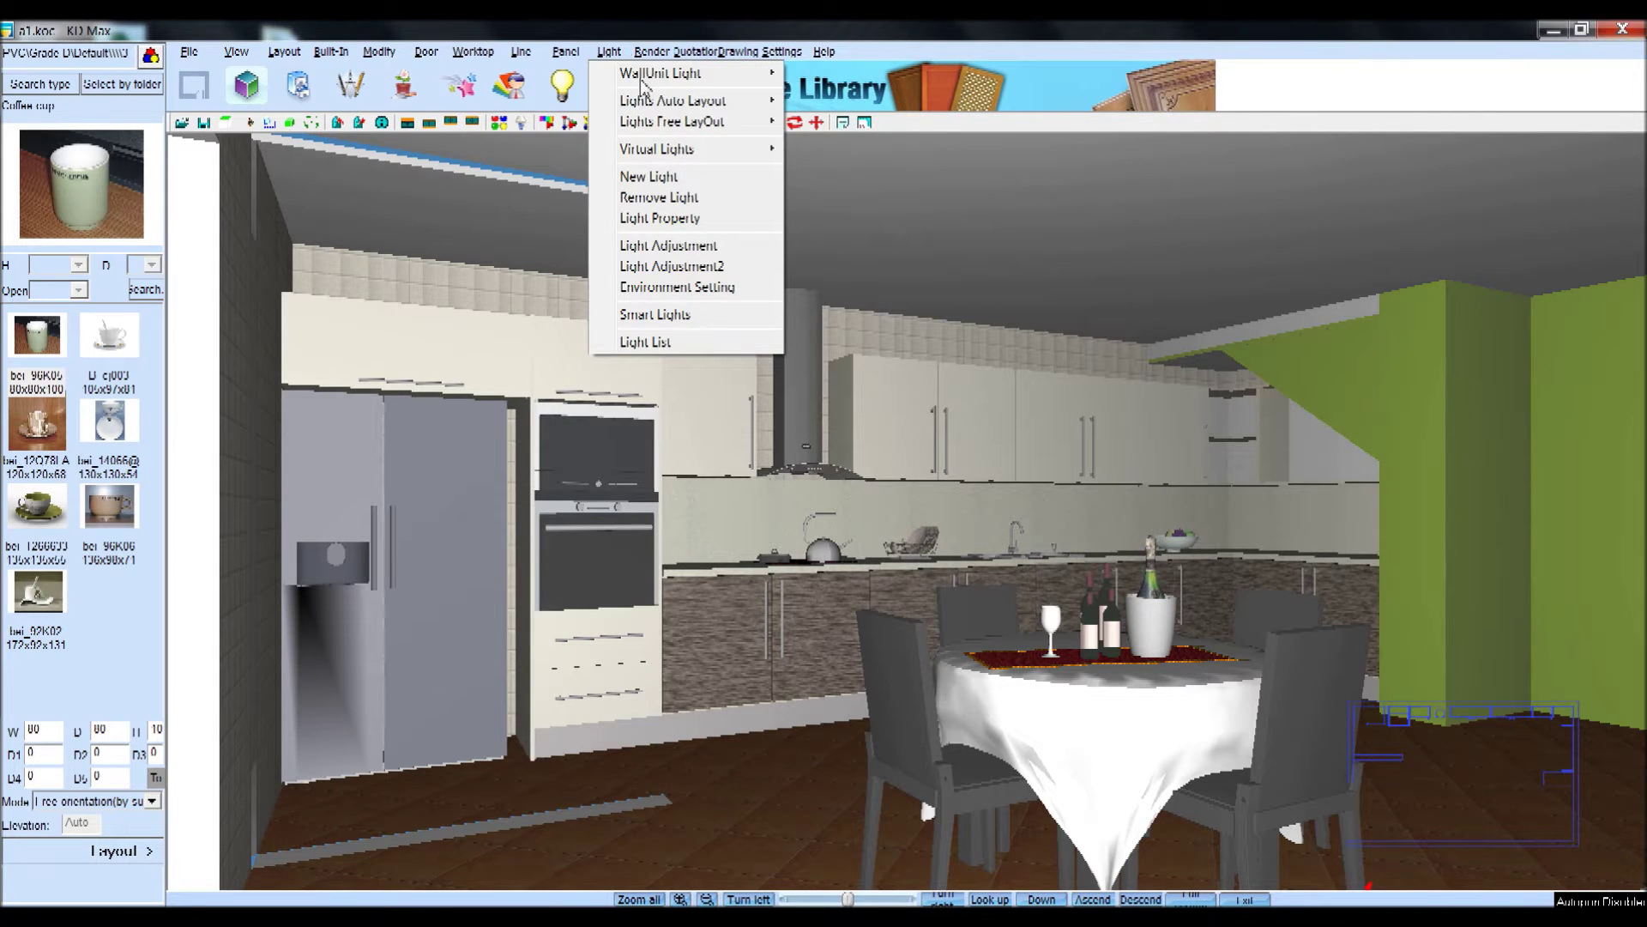
pyautogui.click(652, 219)
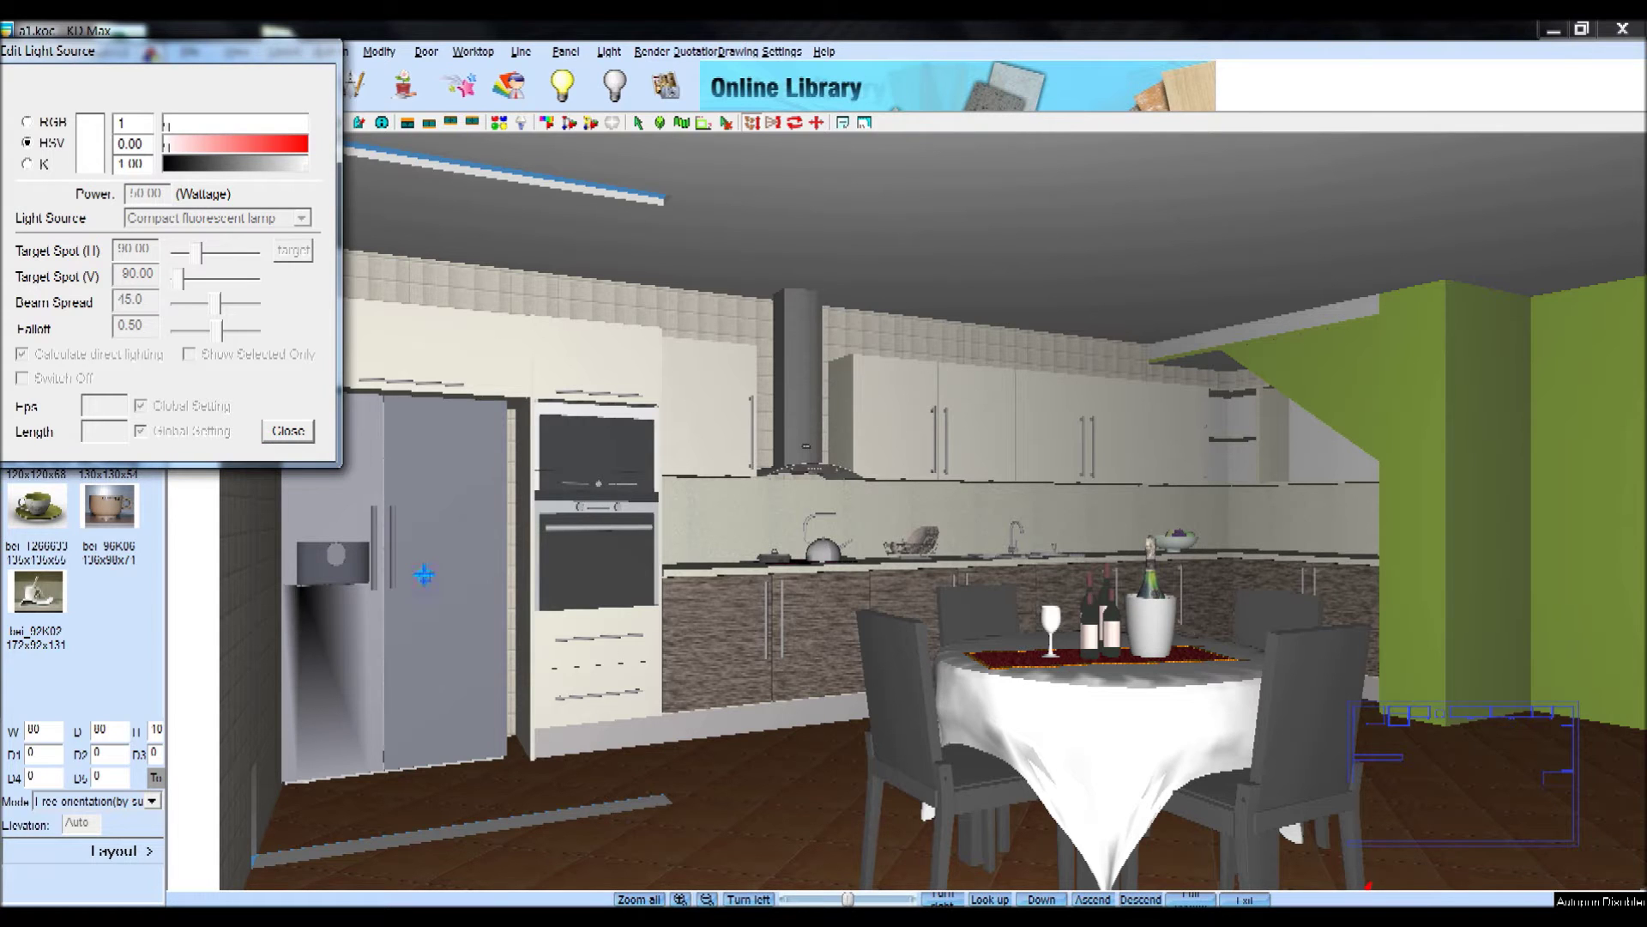
pyautogui.click(273, 432)
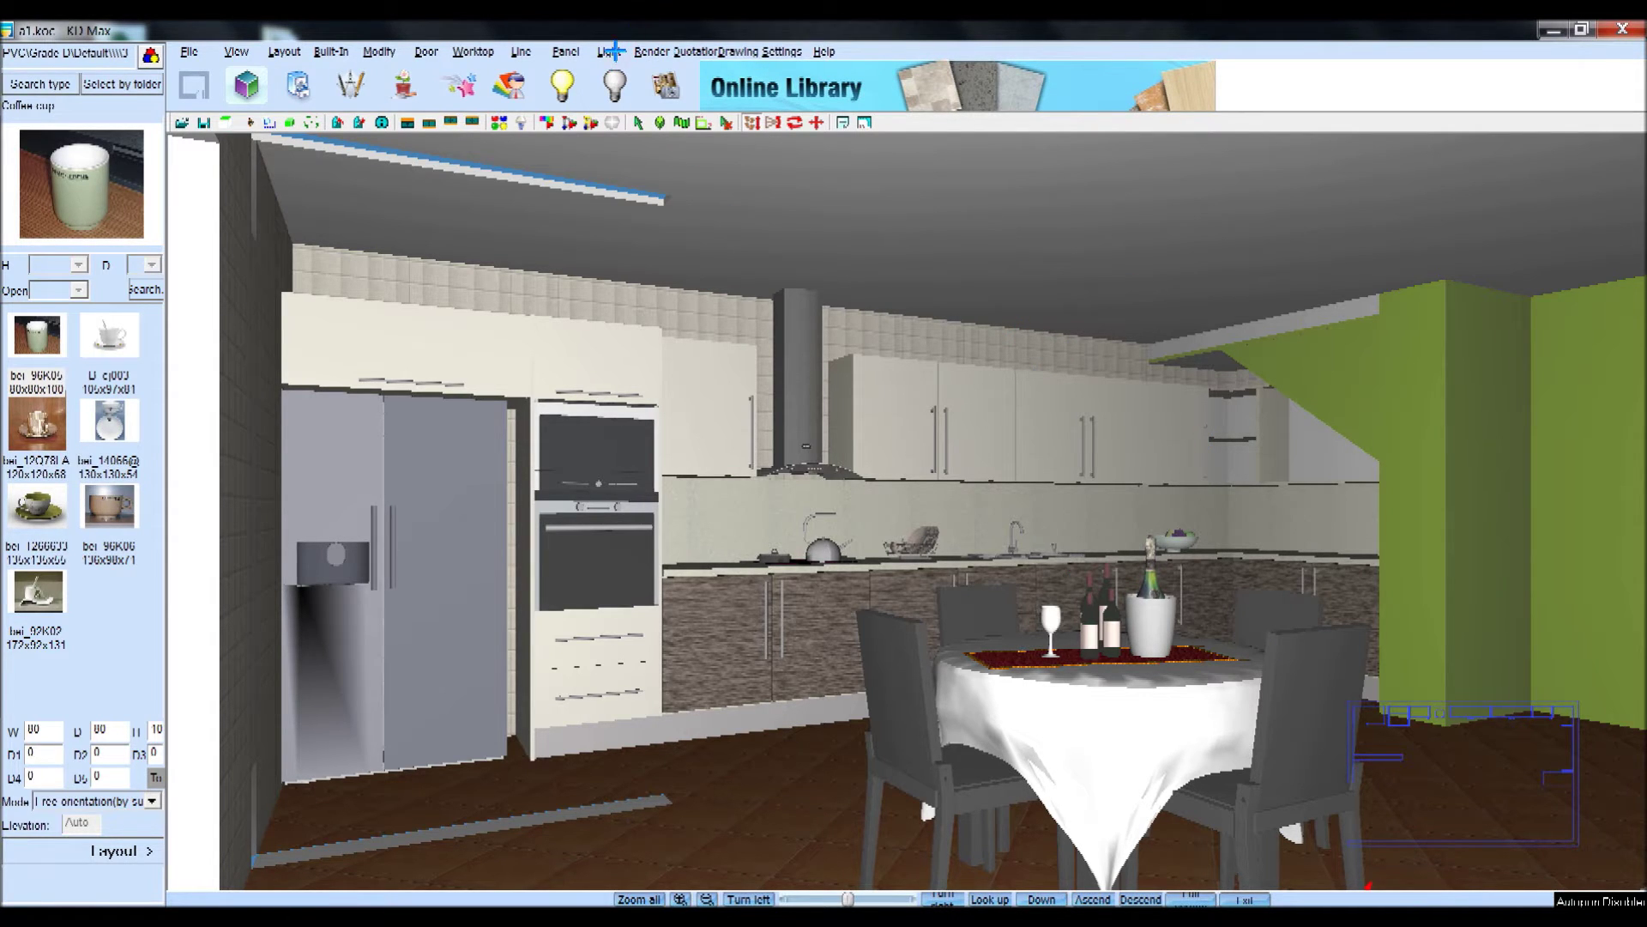
pyautogui.click(612, 52)
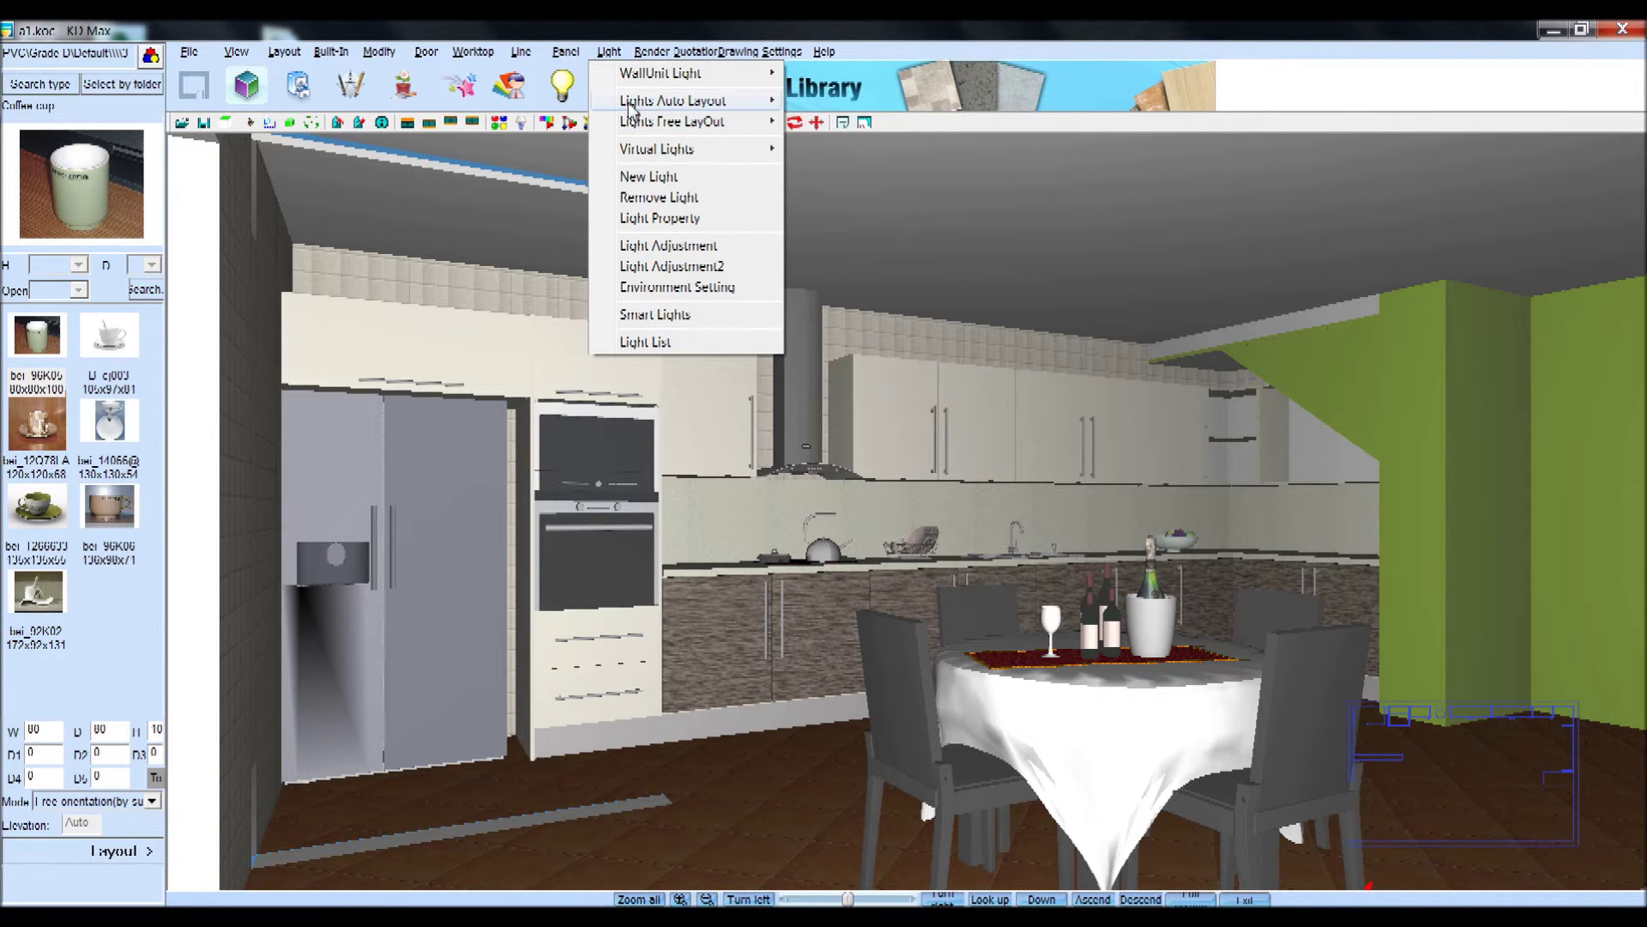
# Auto-lay out under-cabinet spotlights at 600 spacing, changing wattage from 450 to 45
pyautogui.click(861, 123)
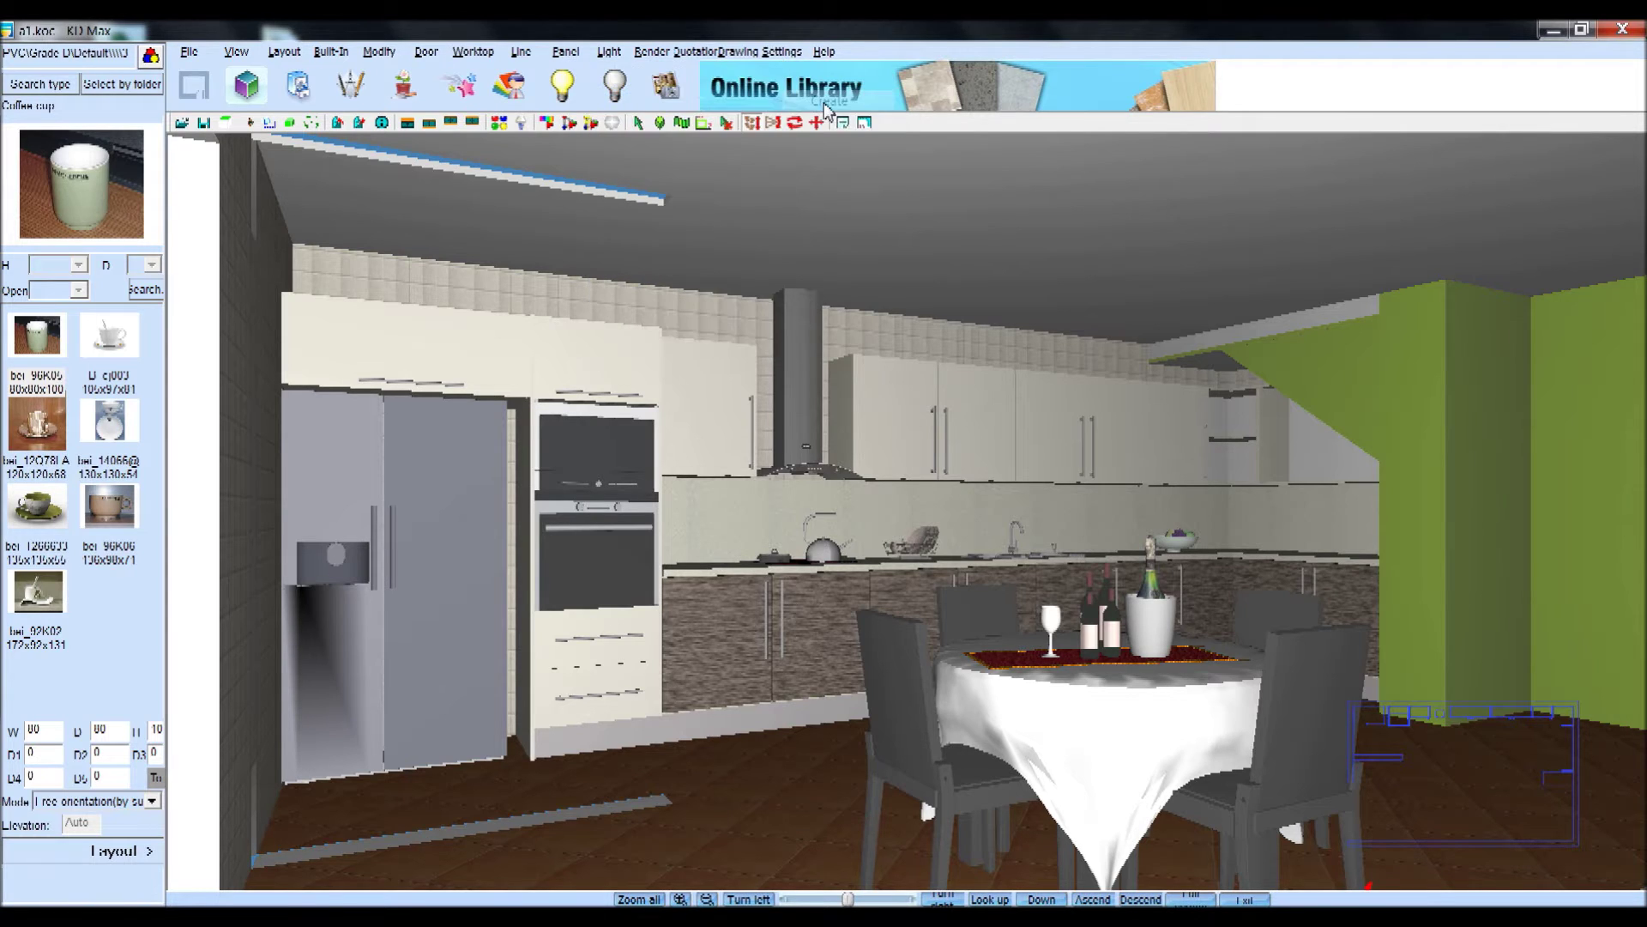
pyautogui.moveTo(806, 364)
pyautogui.mouseDown()
pyautogui.moveTo(691, 230)
pyautogui.moveTo(694, 262)
pyautogui.mouseUp()
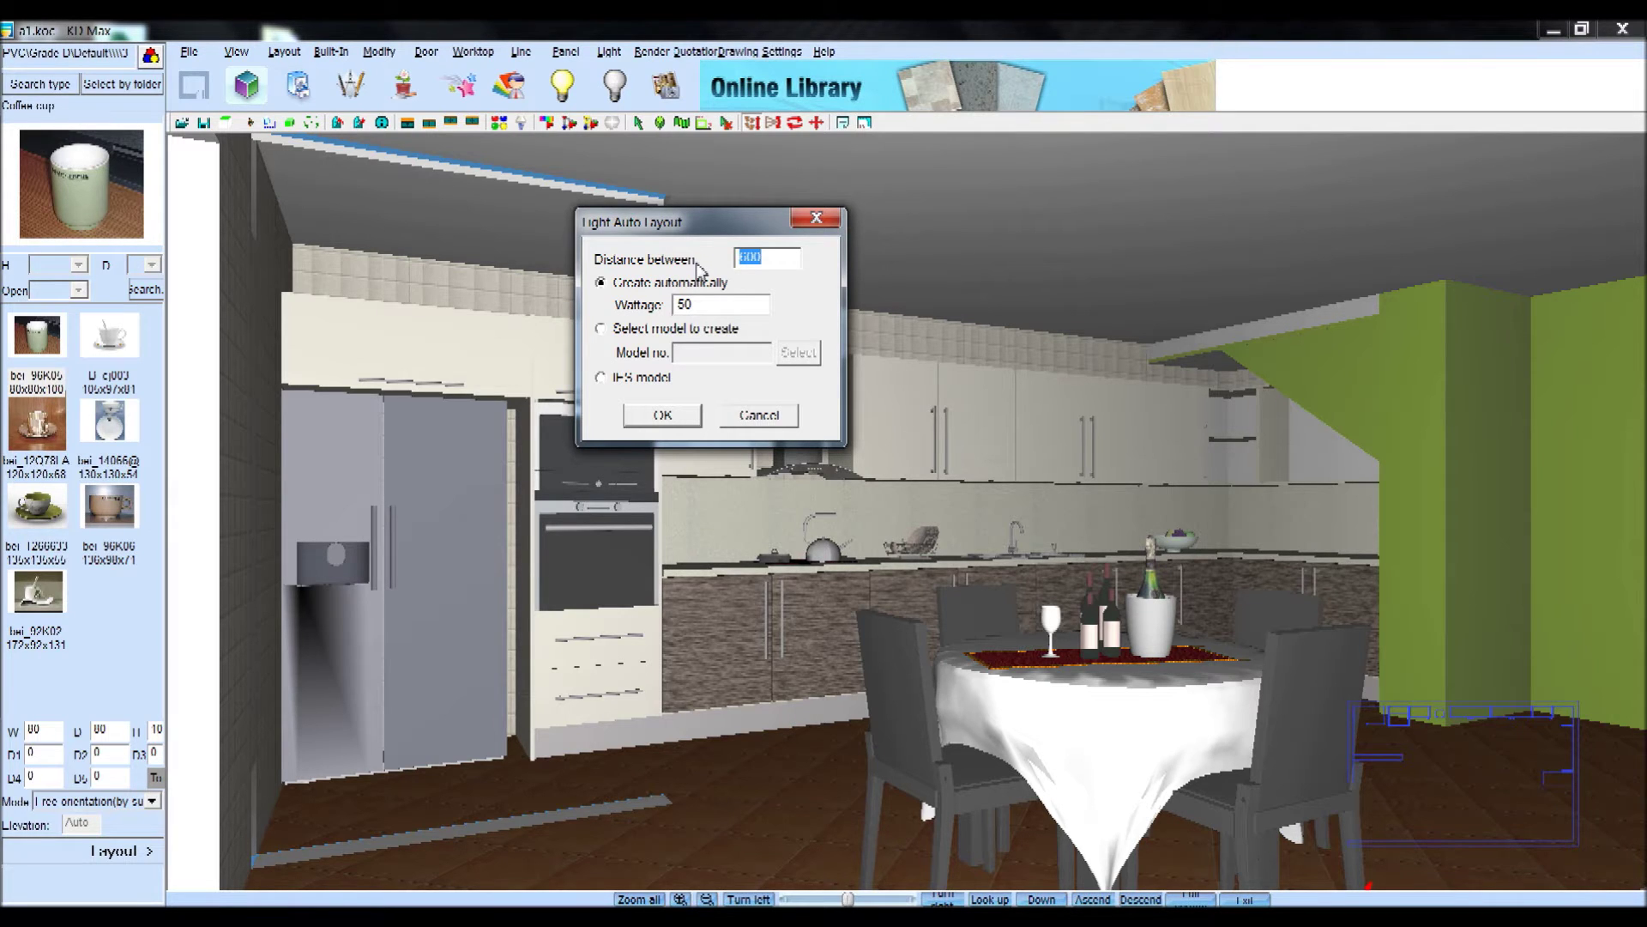
pyautogui.doubleClick(682, 305)
pyautogui.write('450')
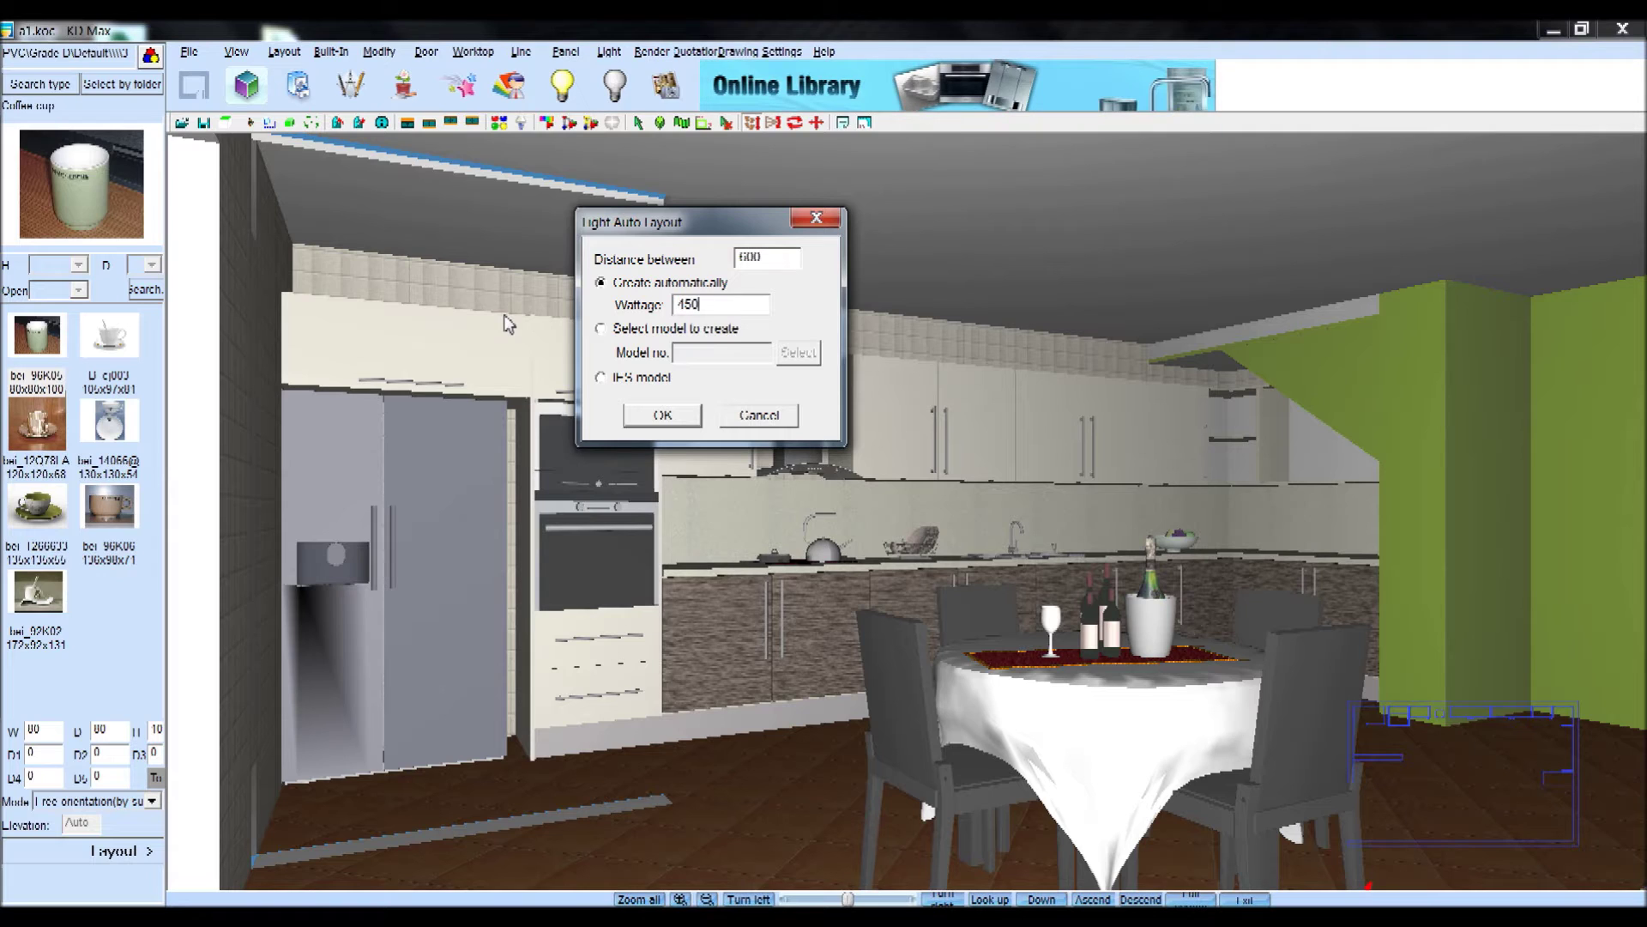
pyautogui.press('BackSpace')
pyautogui.click(678, 422)
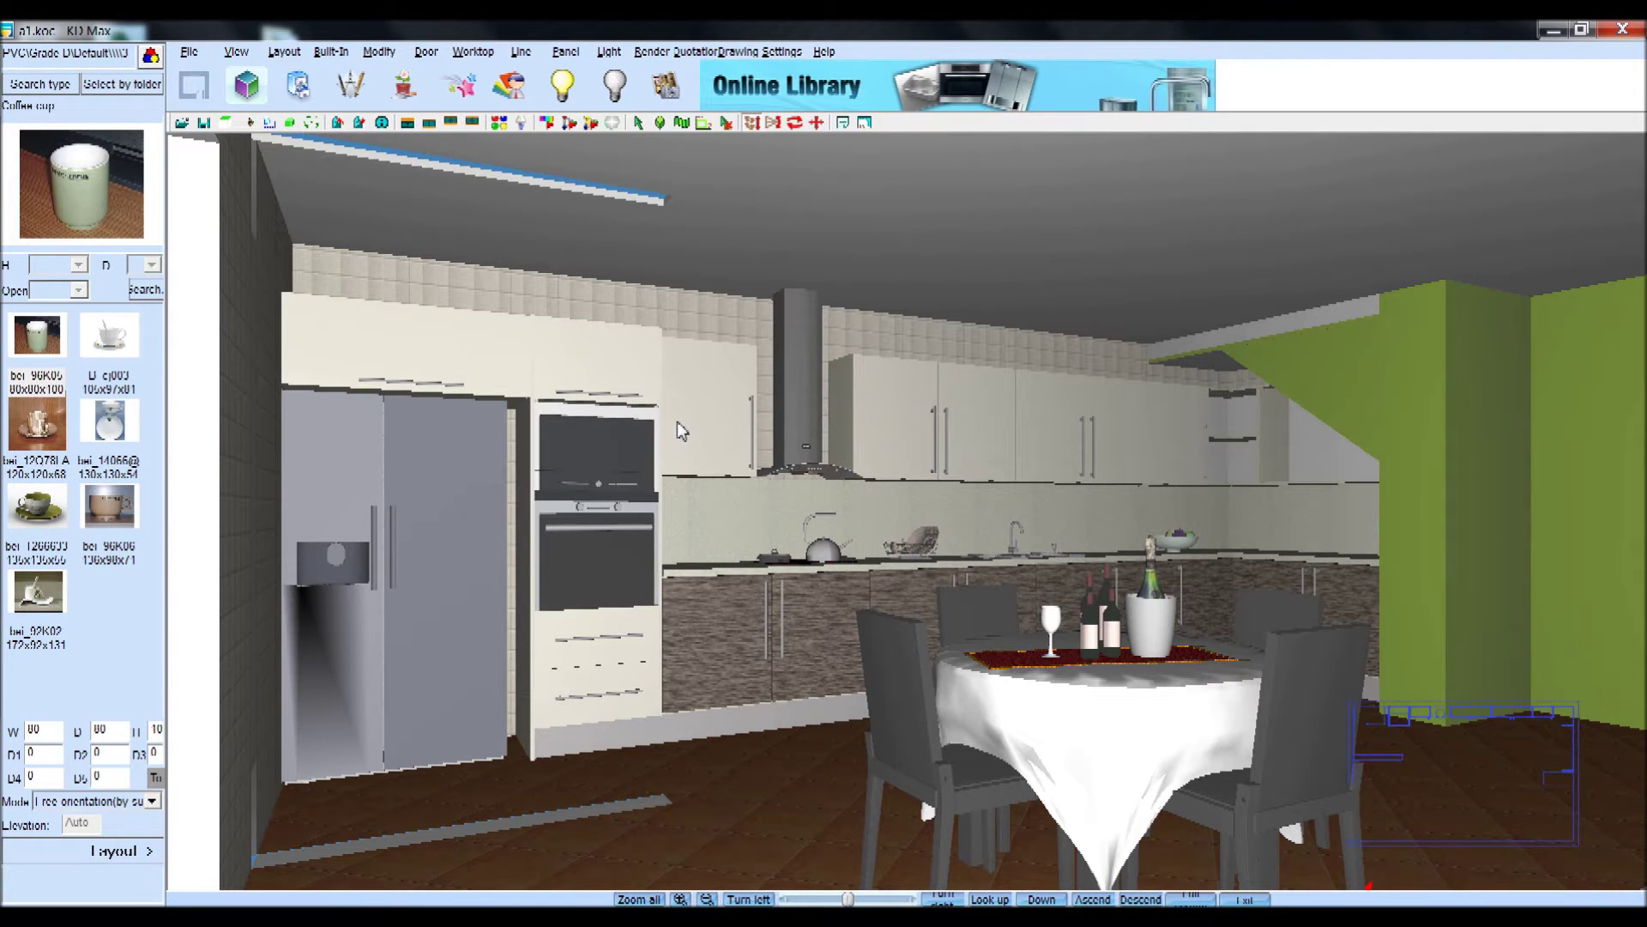
pyautogui.click(653, 54)
pyautogui.moveTo(610, 51)
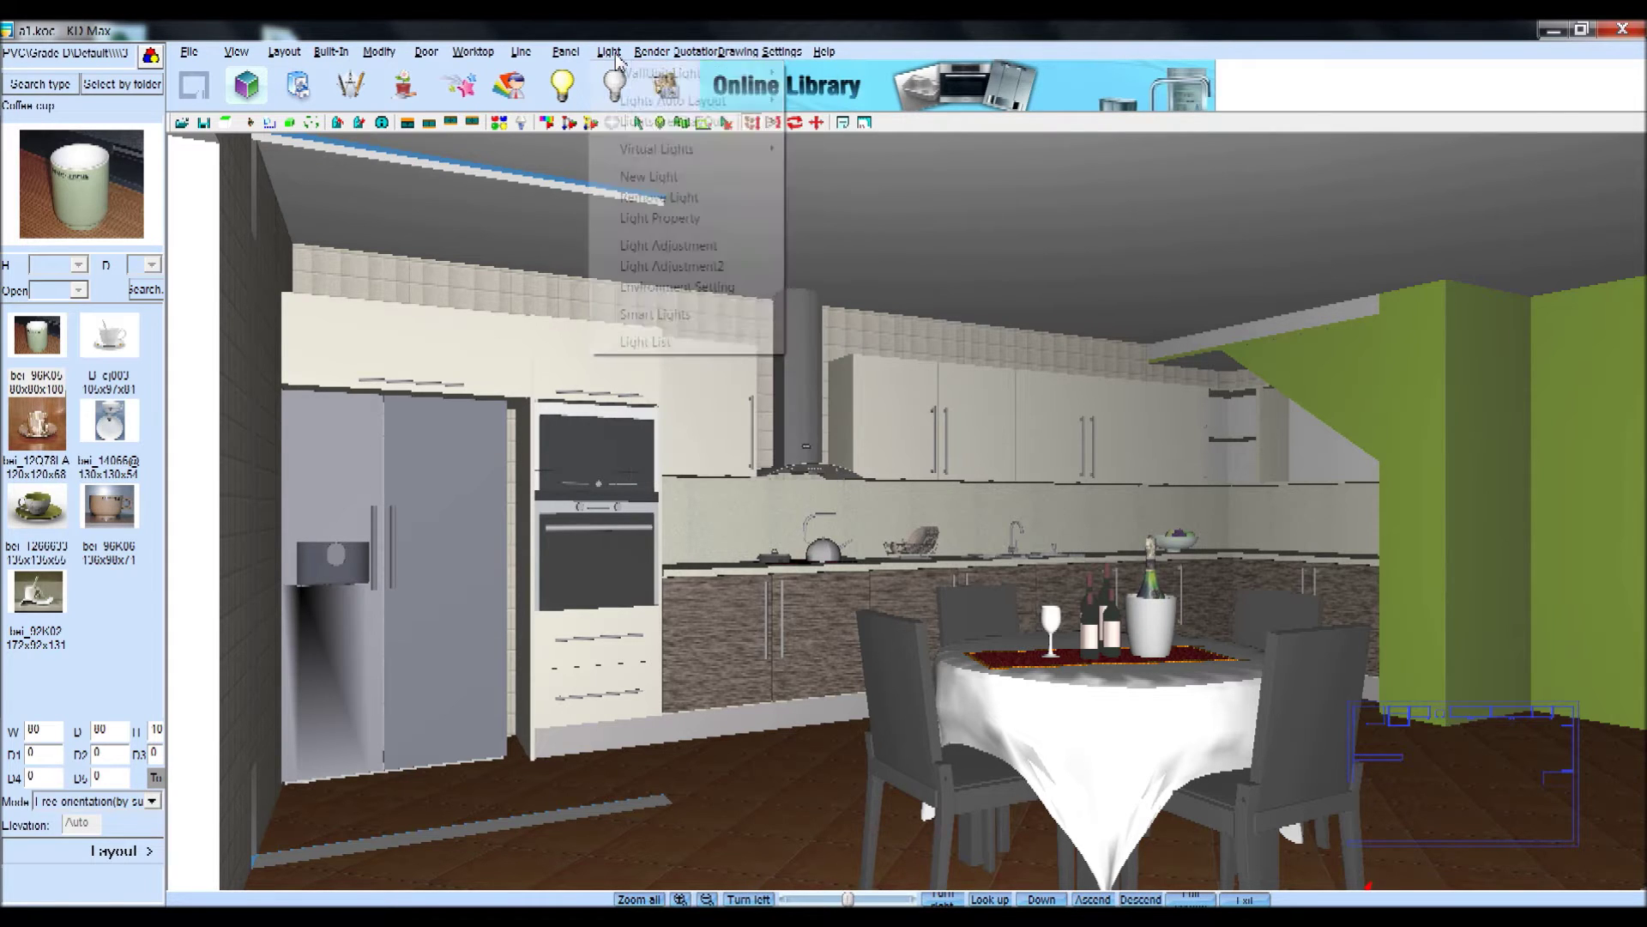
# Turn on Switch Off for the under-cabinet light strip in the Edit Light Source dialog
pyautogui.click(649, 221)
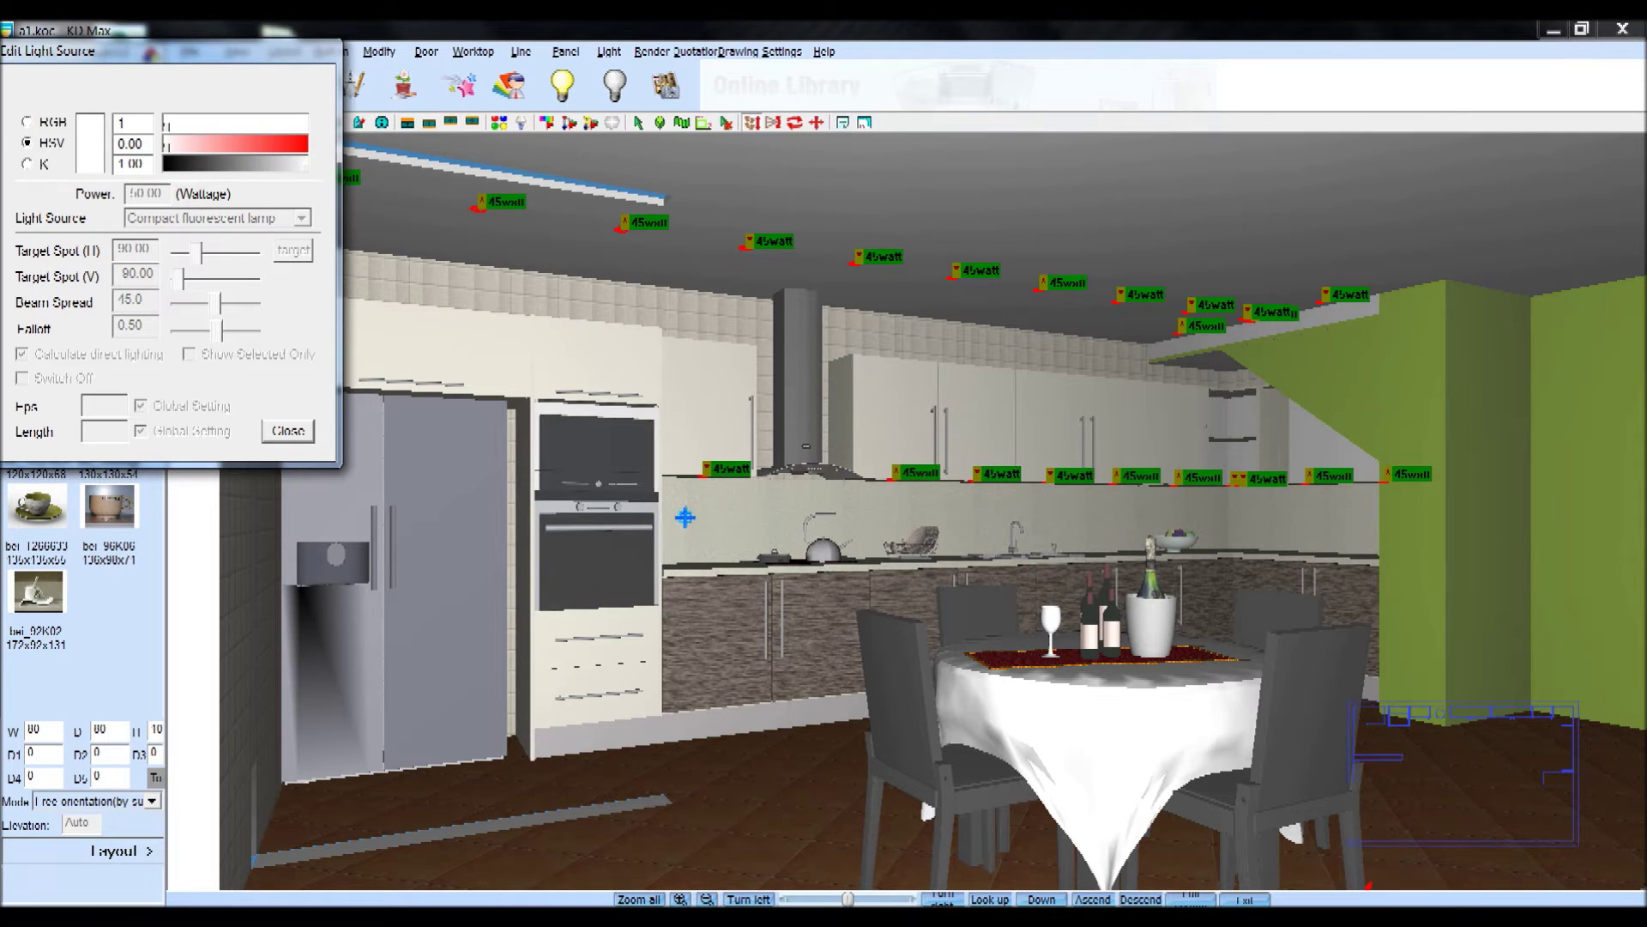
pyautogui.click(796, 466)
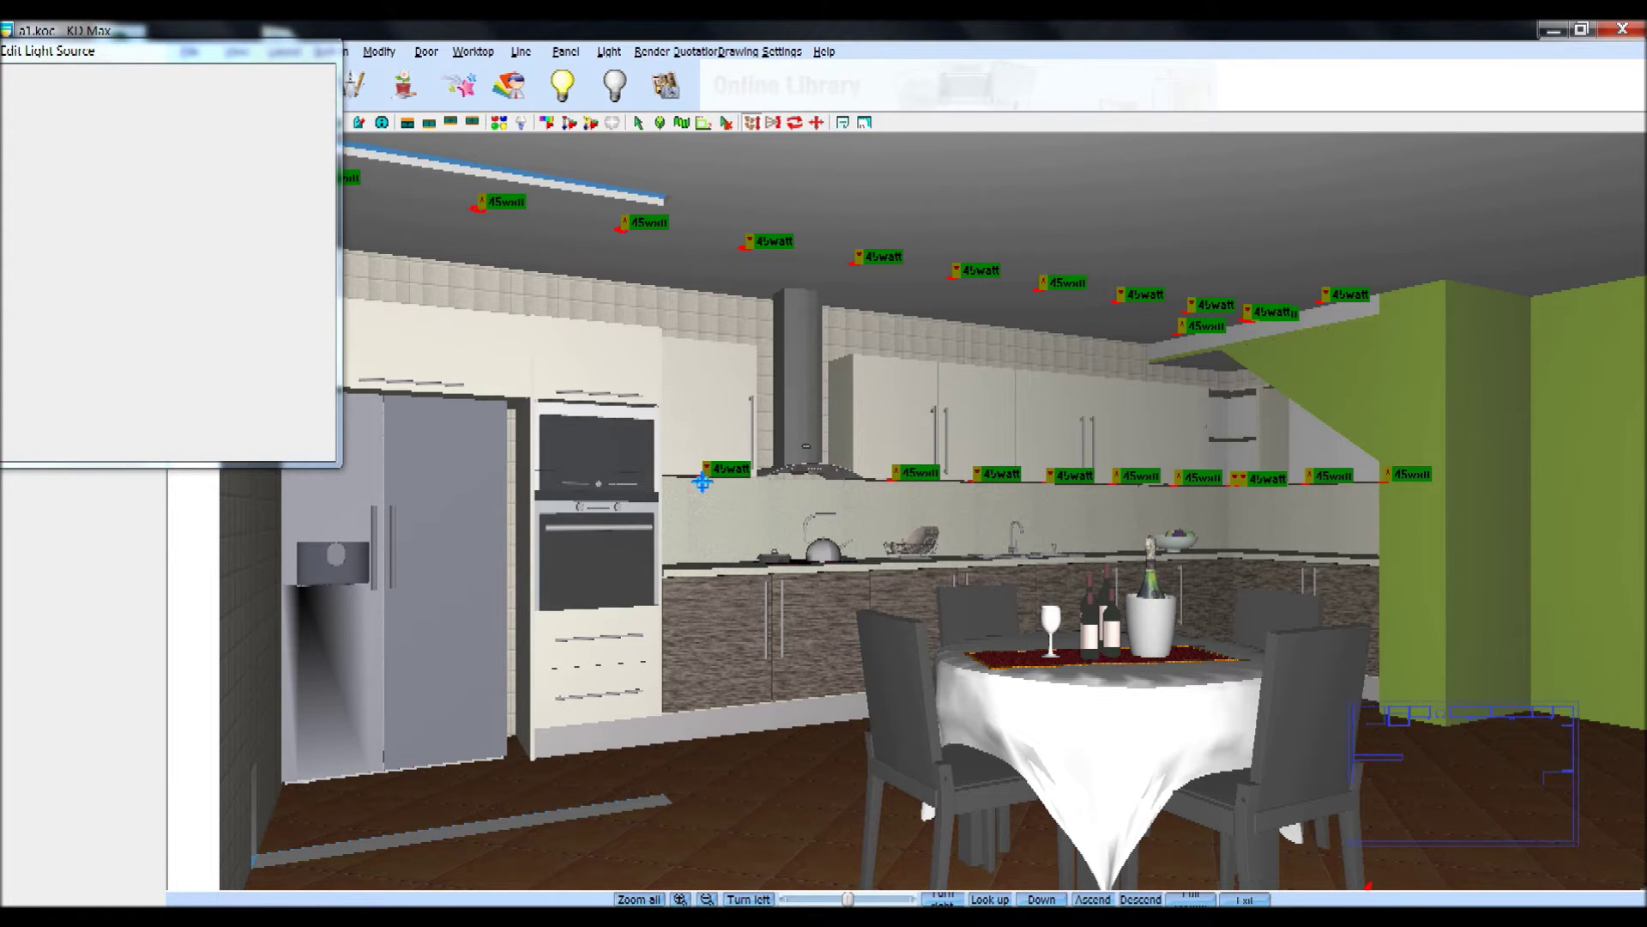
pyautogui.click(1430, 442)
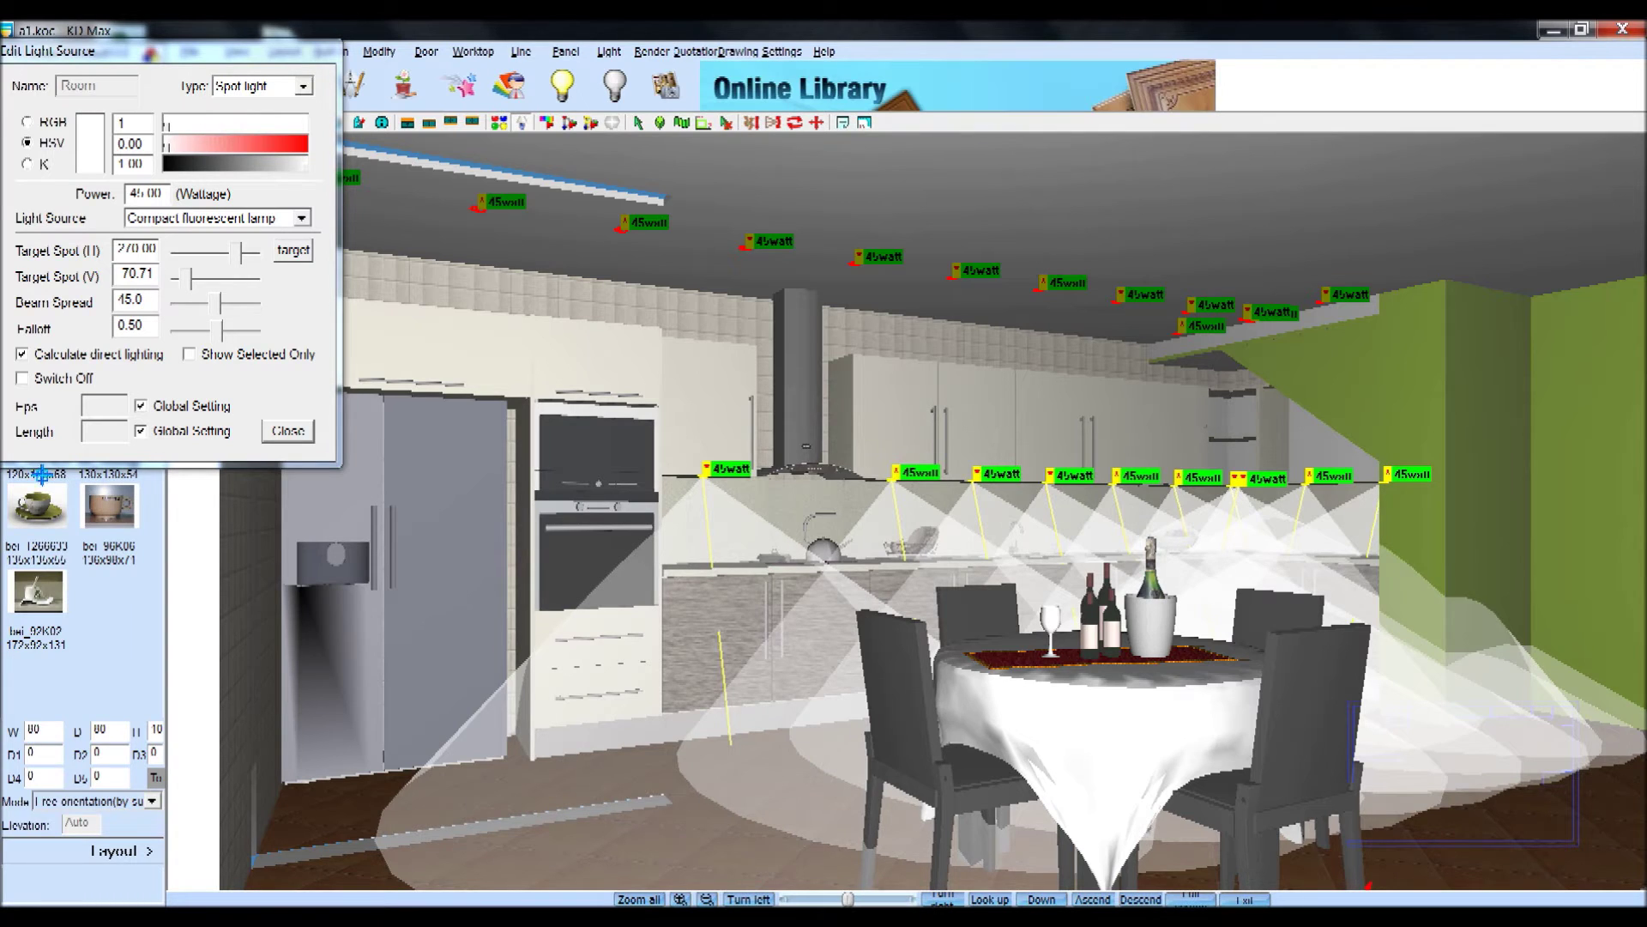
pyautogui.click(22, 380)
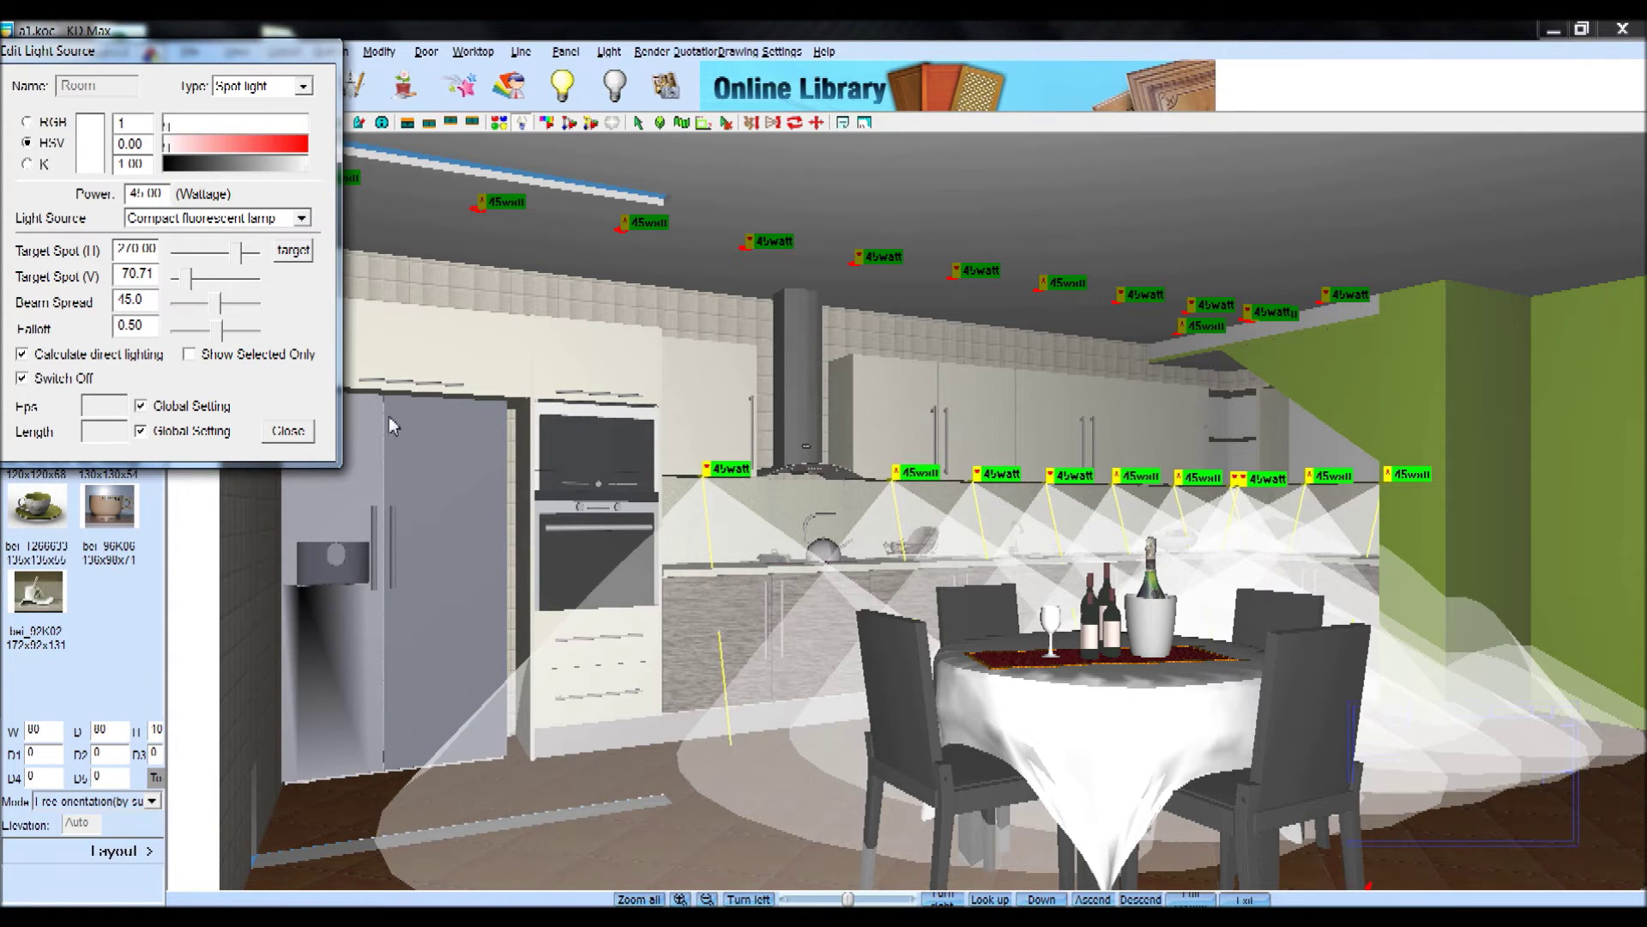
pyautogui.click(290, 431)
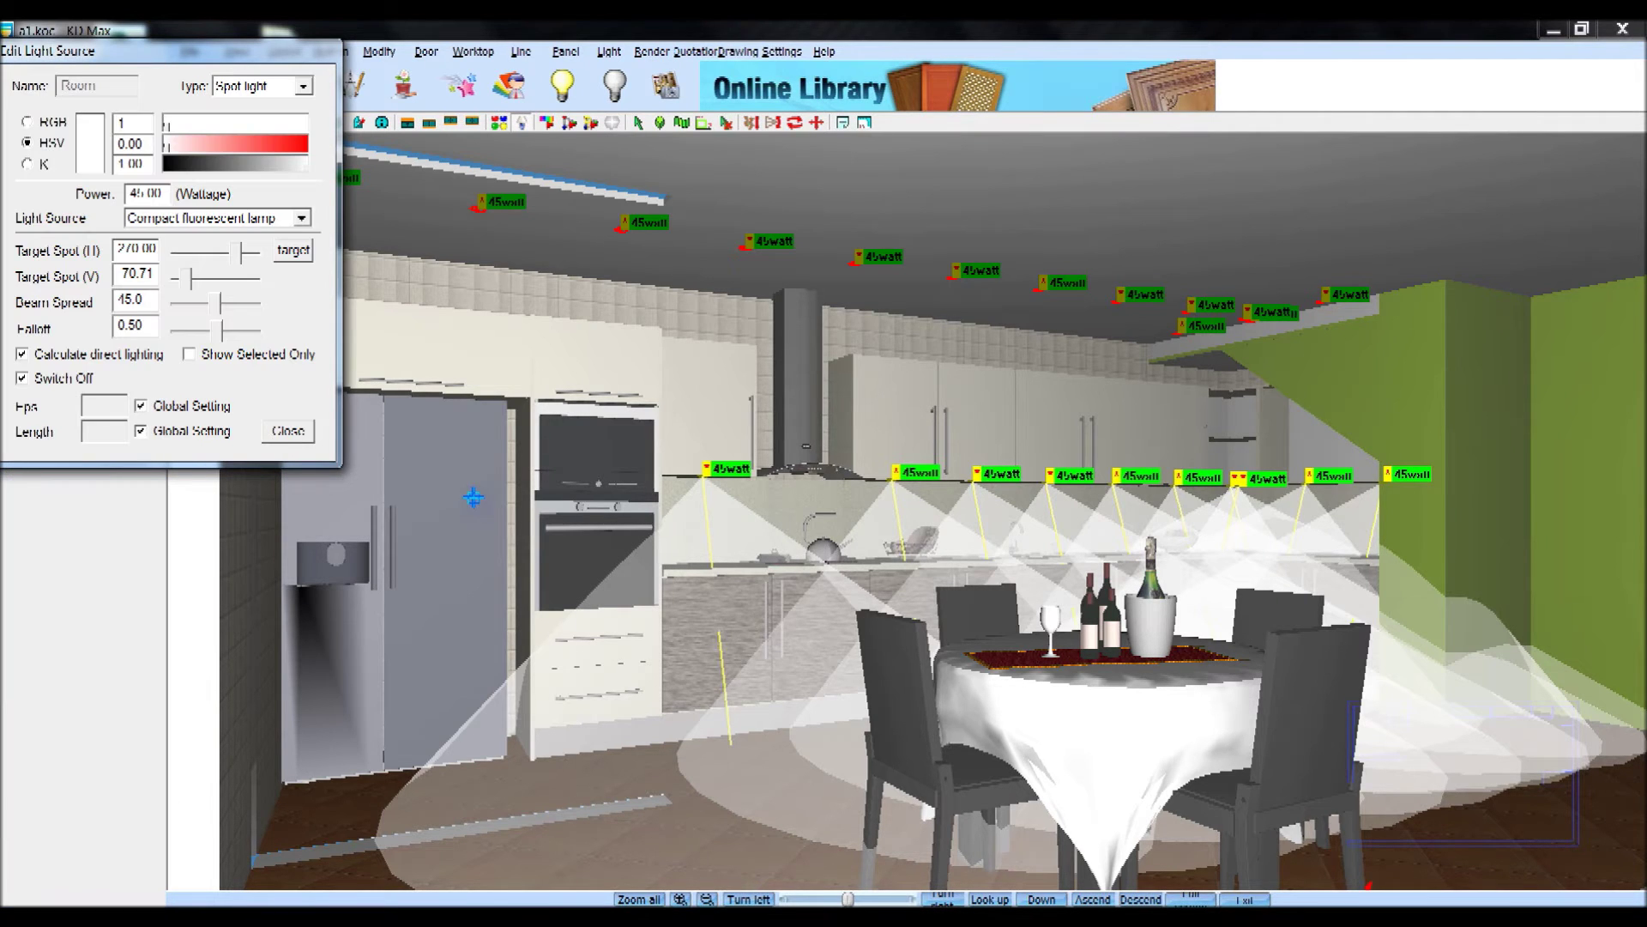
pyautogui.click(294, 433)
pyautogui.click(294, 433)
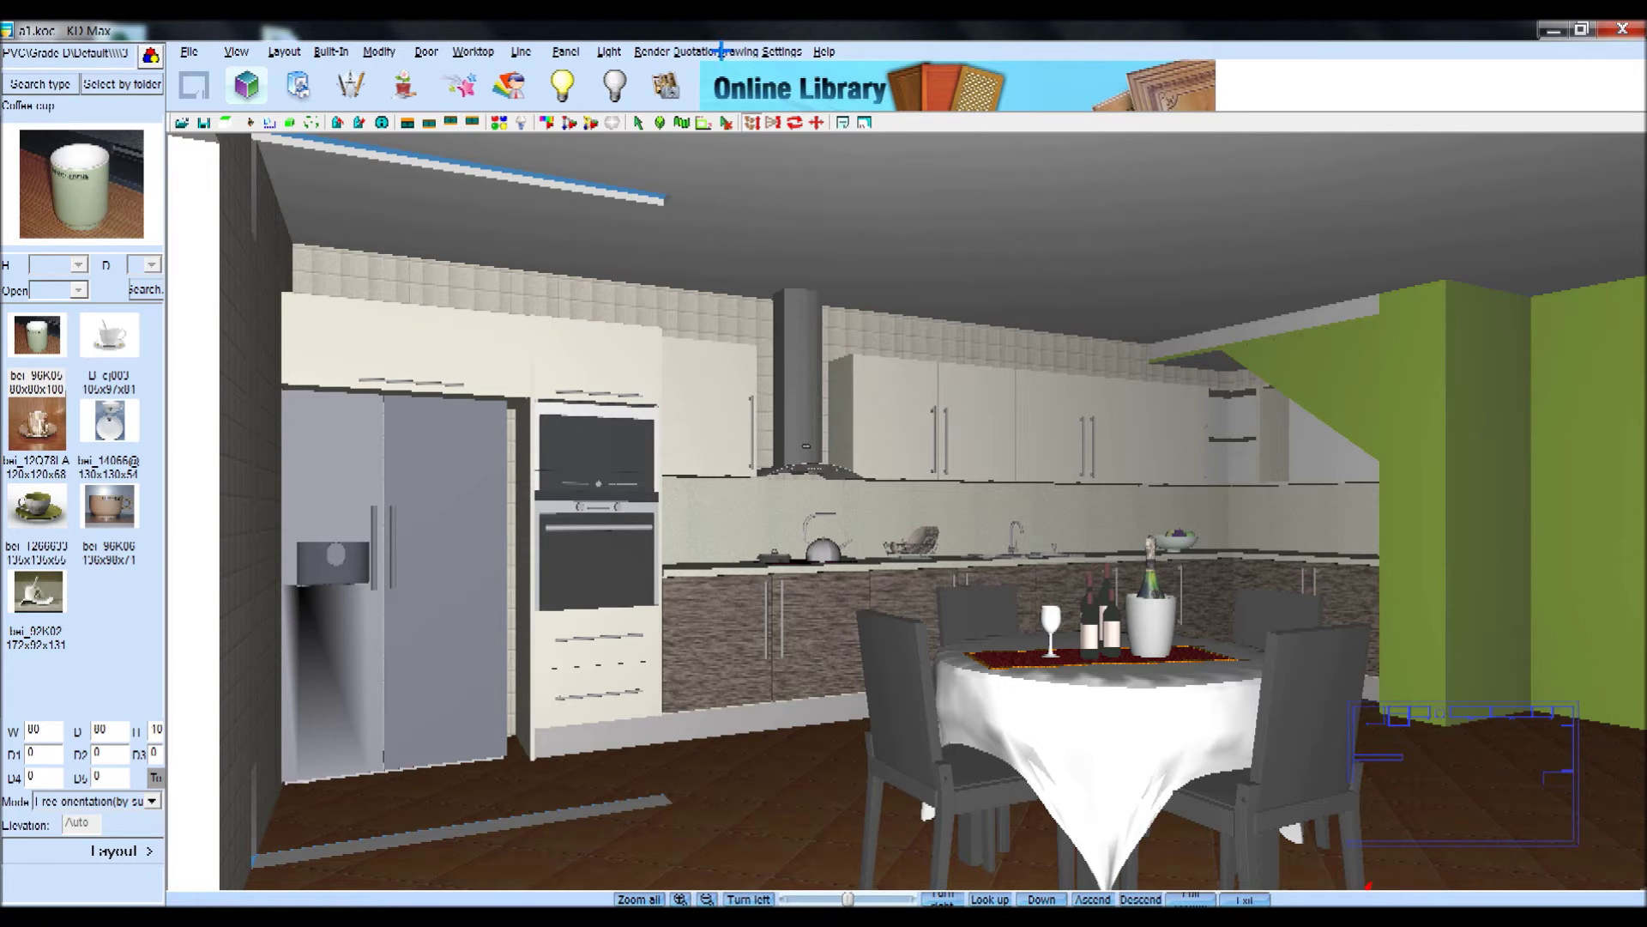
# Switch the under-cabinet lights back on in Light Property and close the editor
pyautogui.click(652, 51)
pyautogui.click(610, 53)
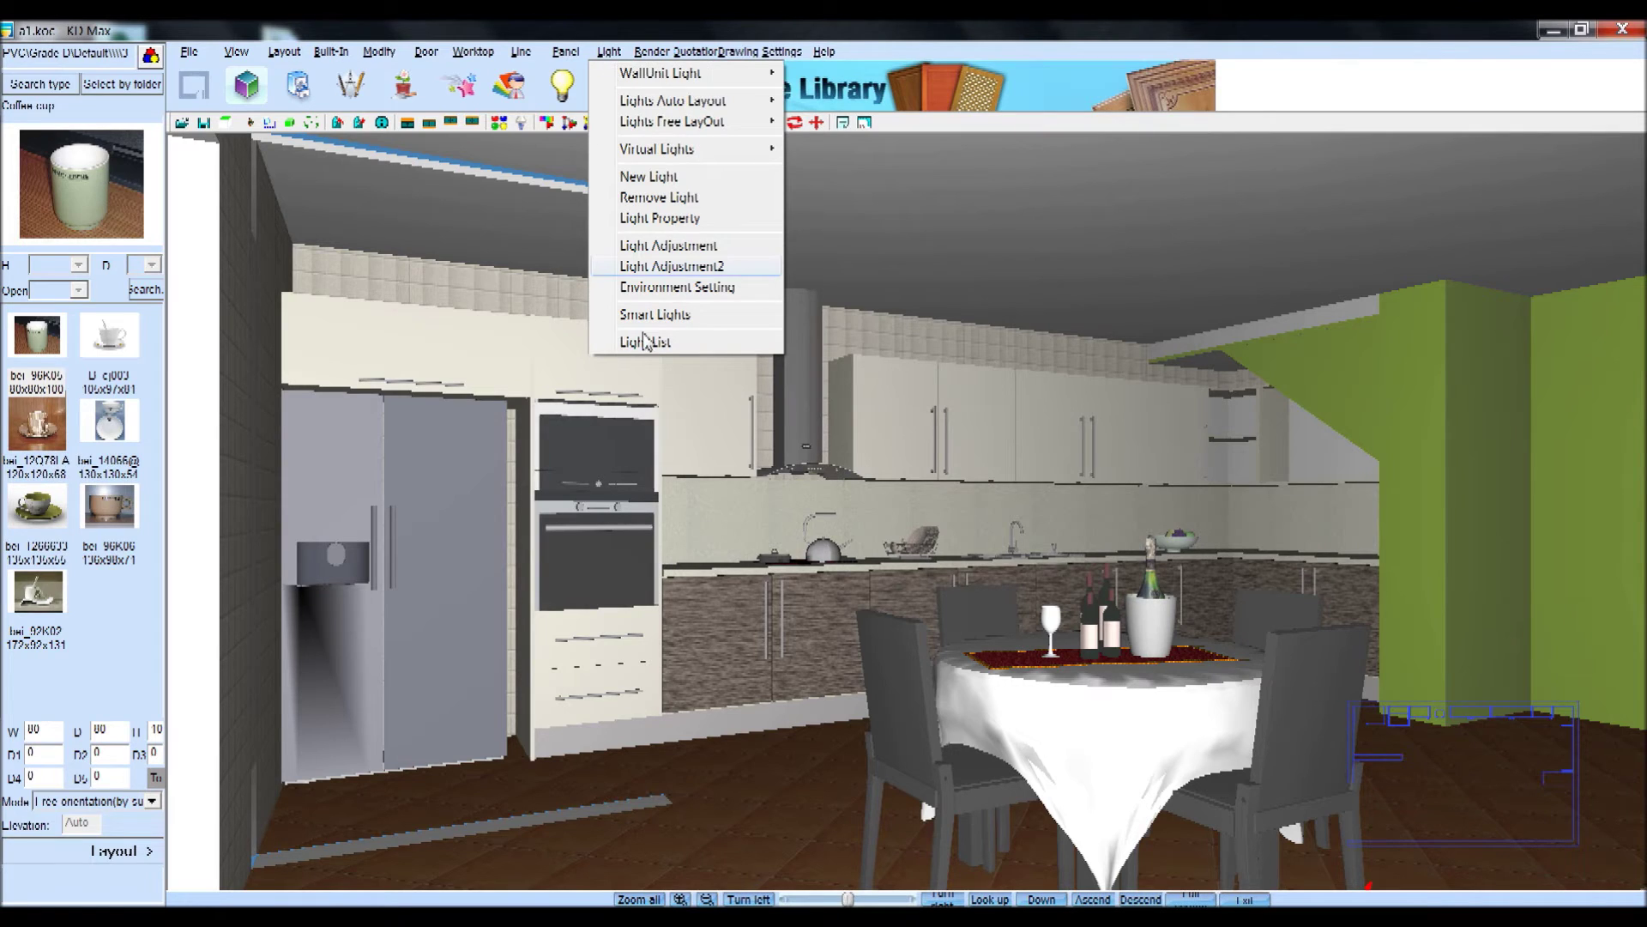
pyautogui.click(661, 218)
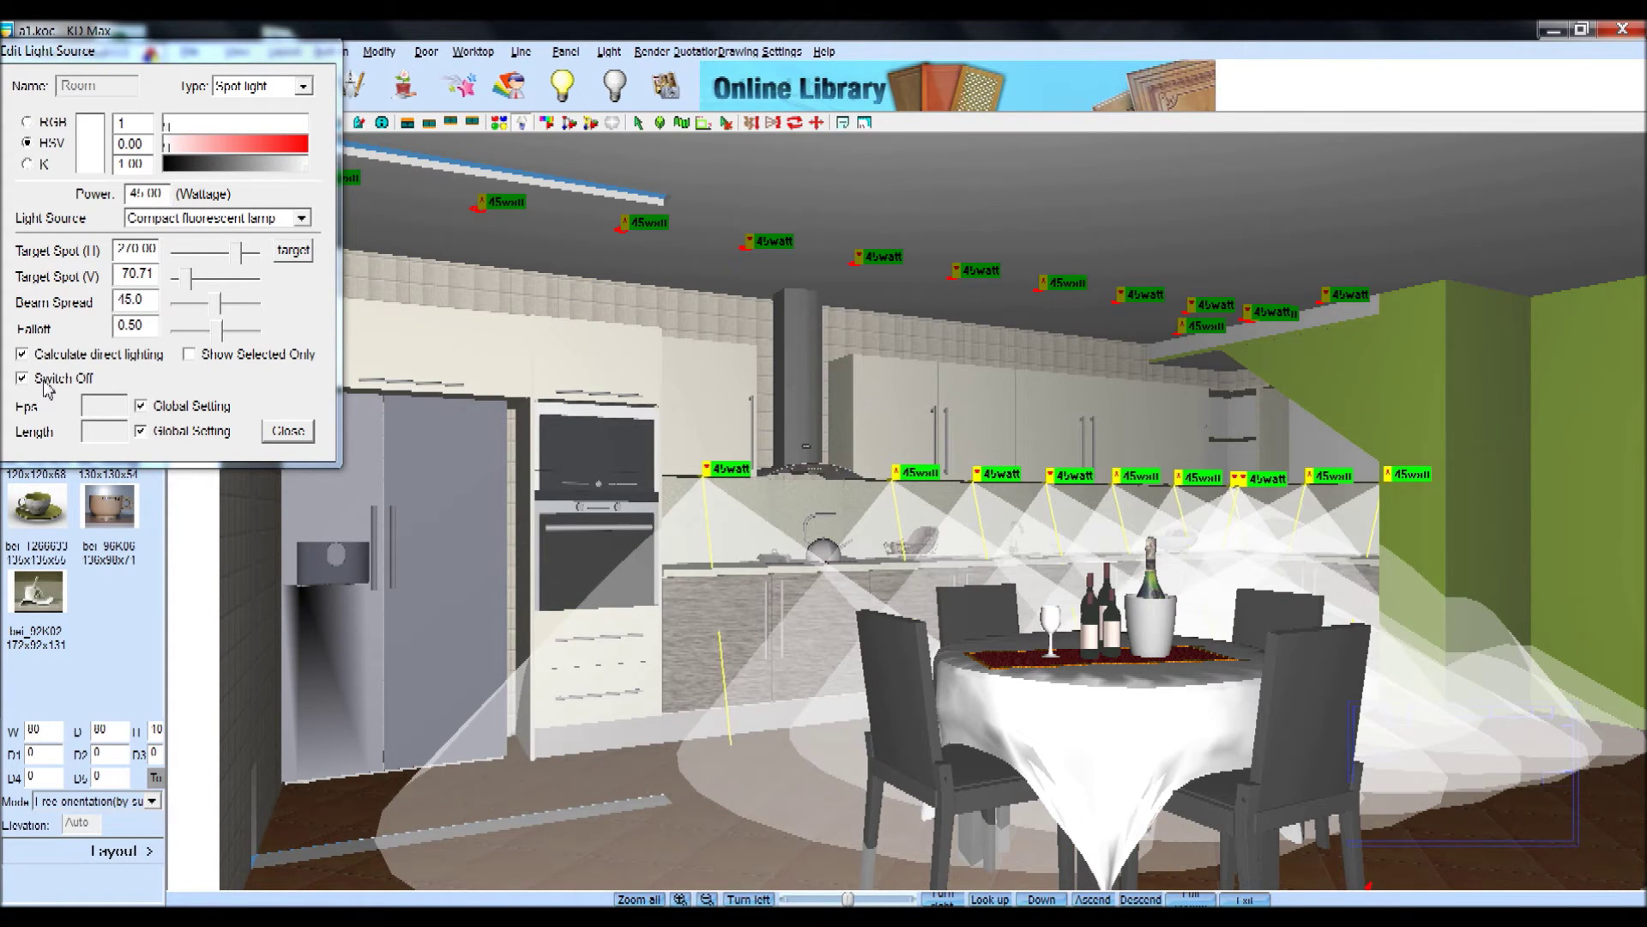
pyautogui.click(44, 384)
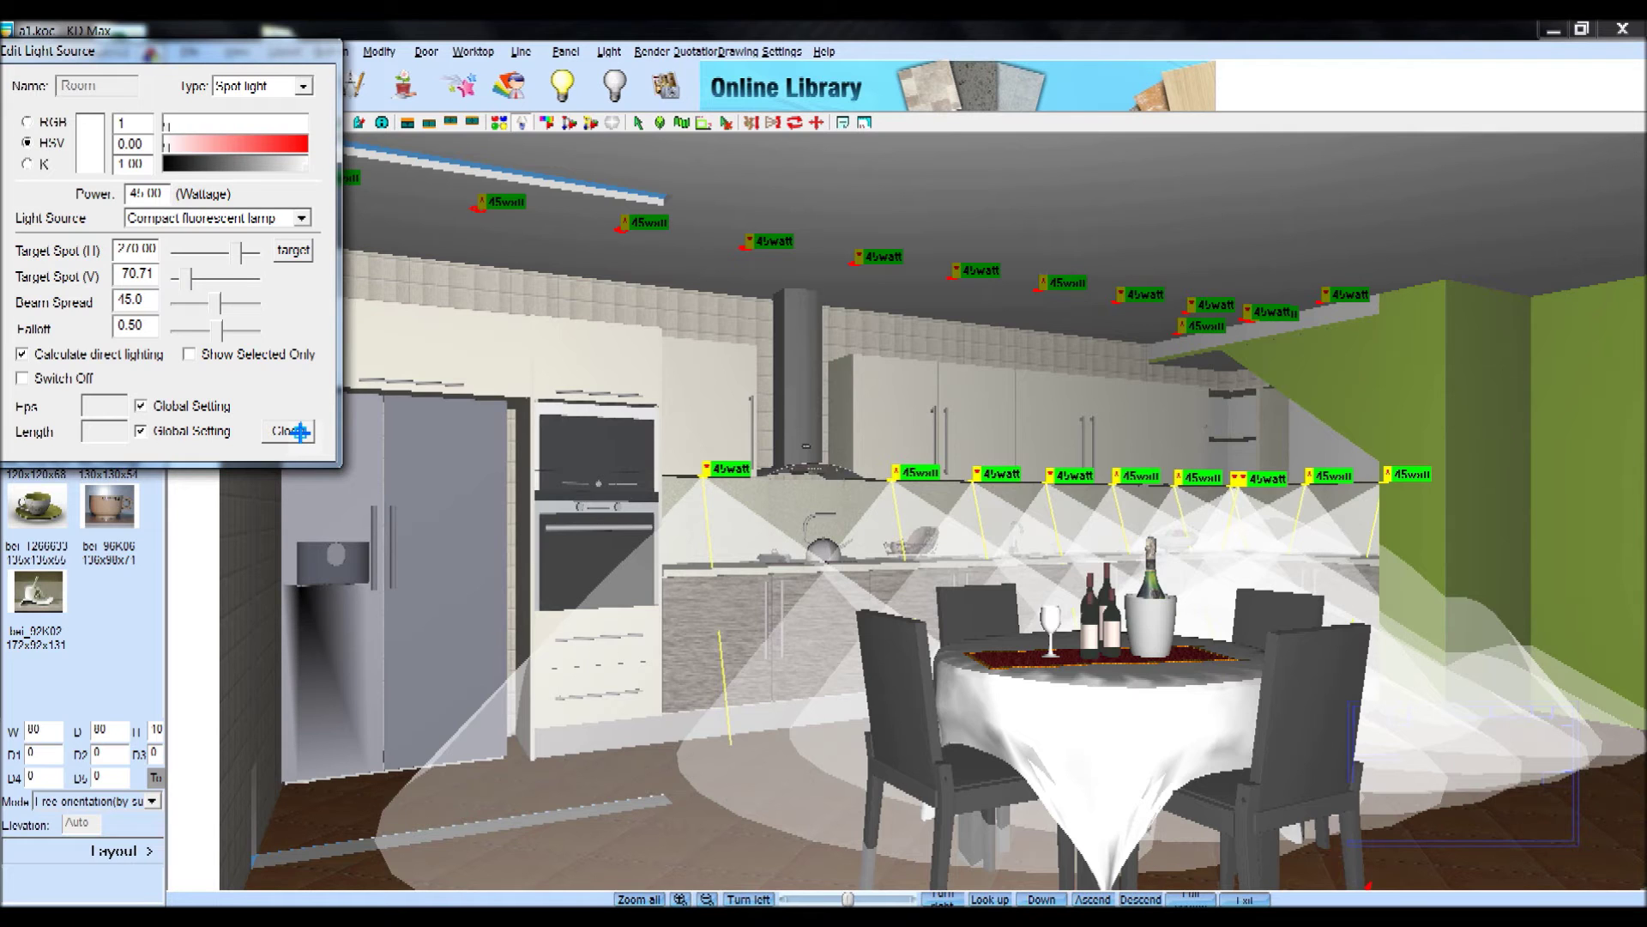
pyautogui.click(299, 431)
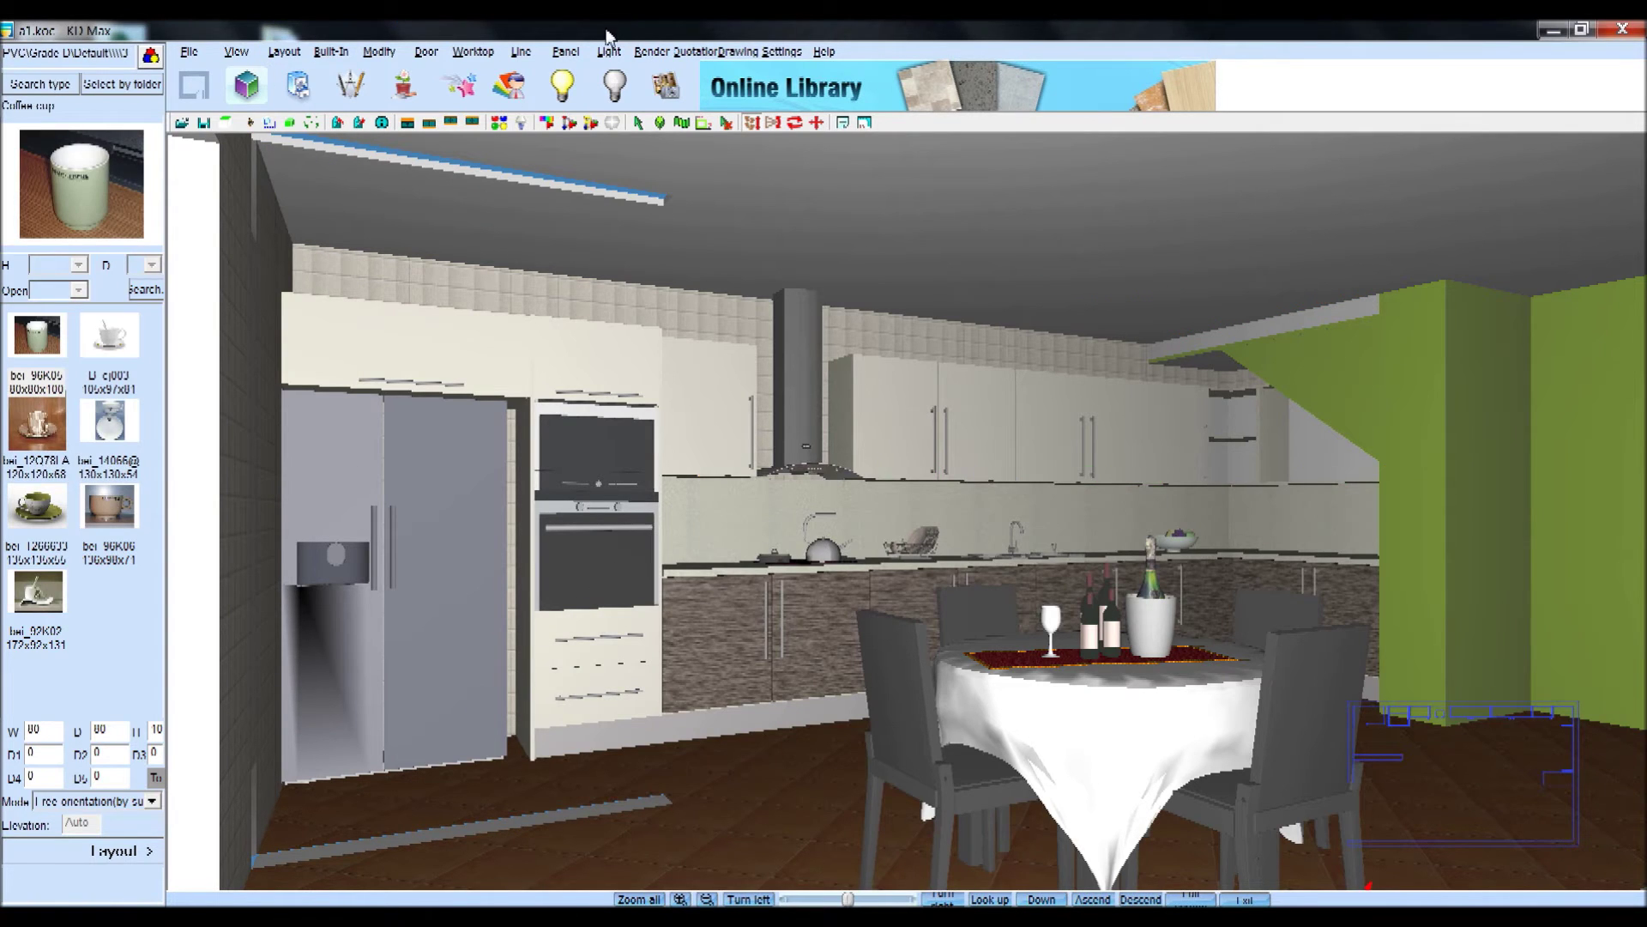
pyautogui.click(611, 53)
pyautogui.moveTo(672, 100)
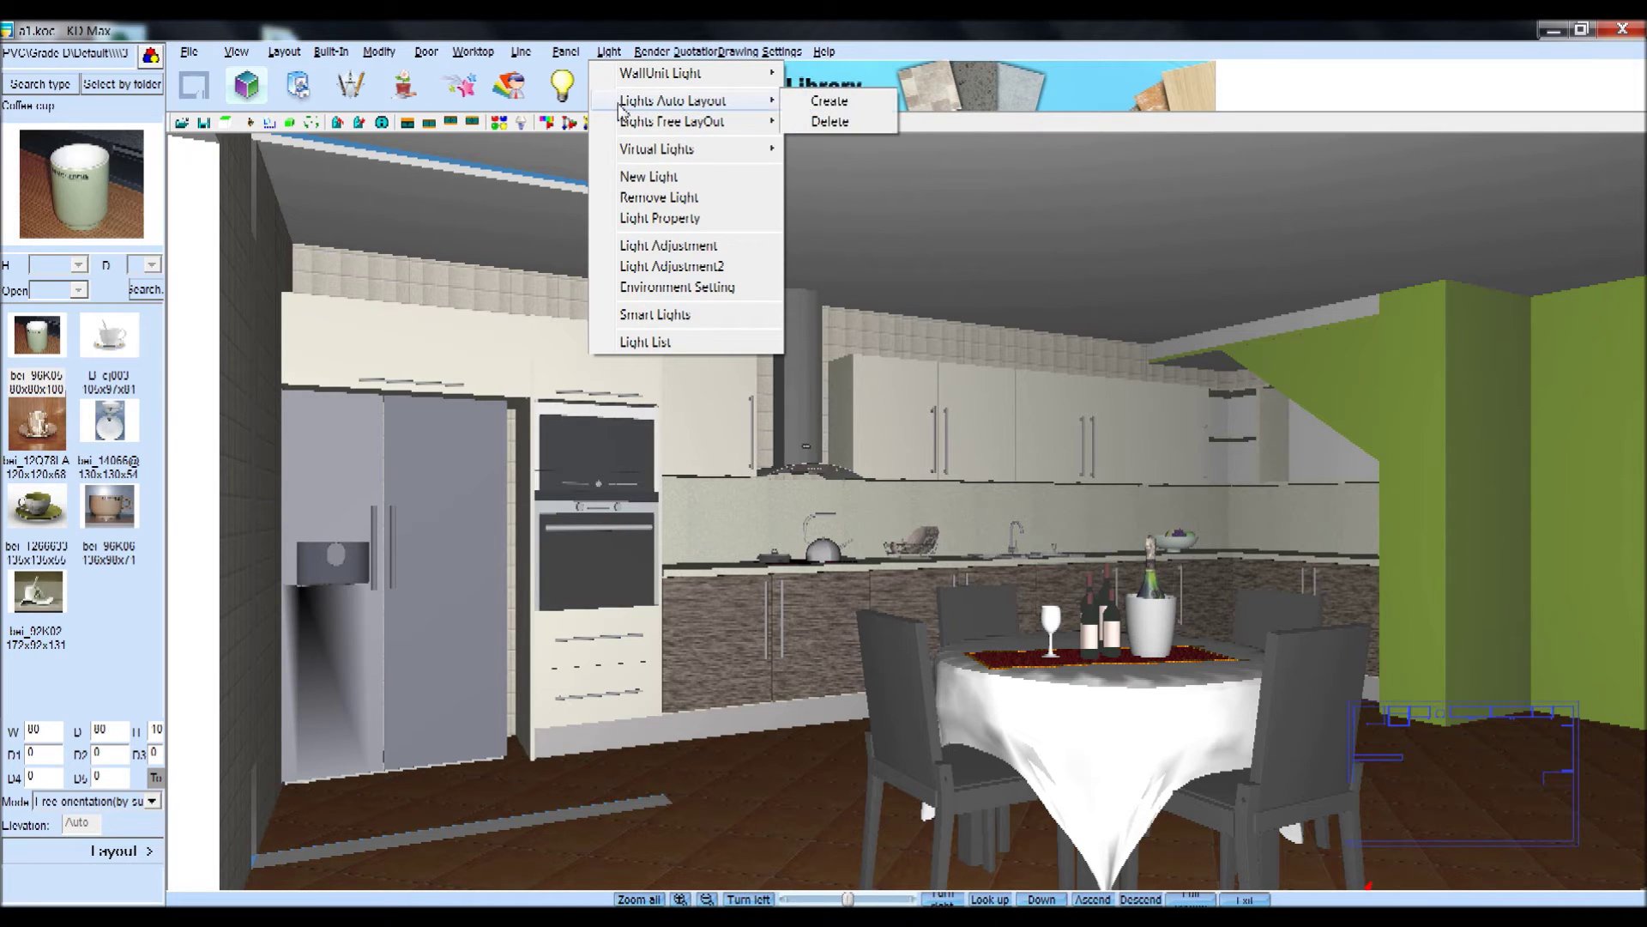
# Delete the auto-laid spotlights and confirm their removal in the Light Property editor
pyautogui.click(812, 123)
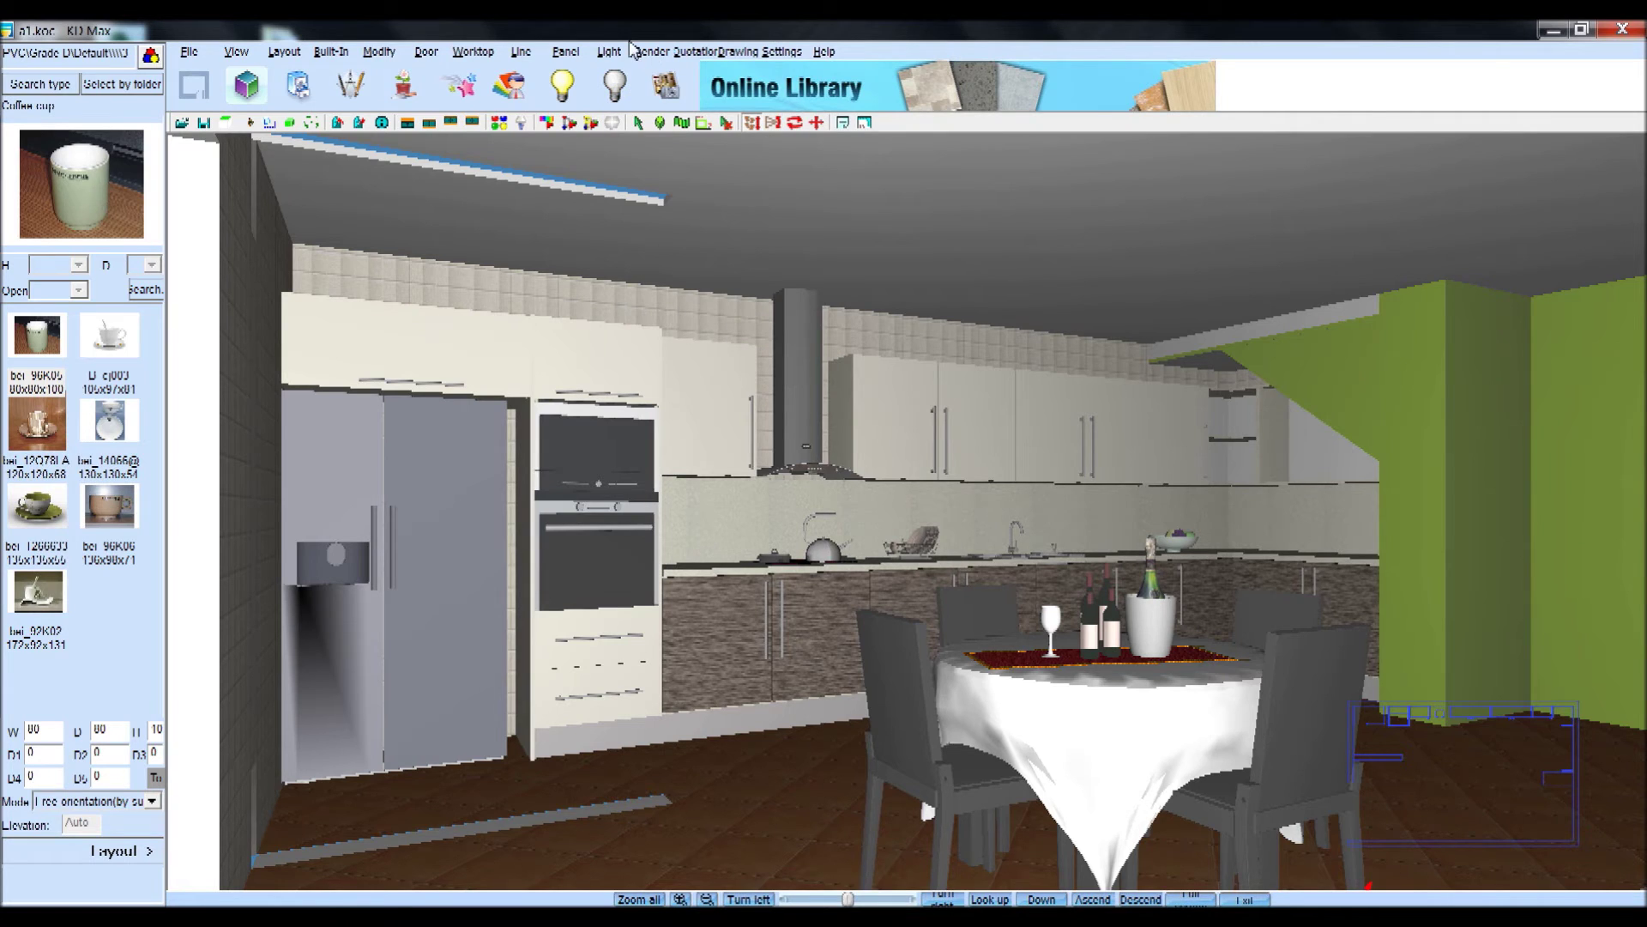
pyautogui.click(610, 51)
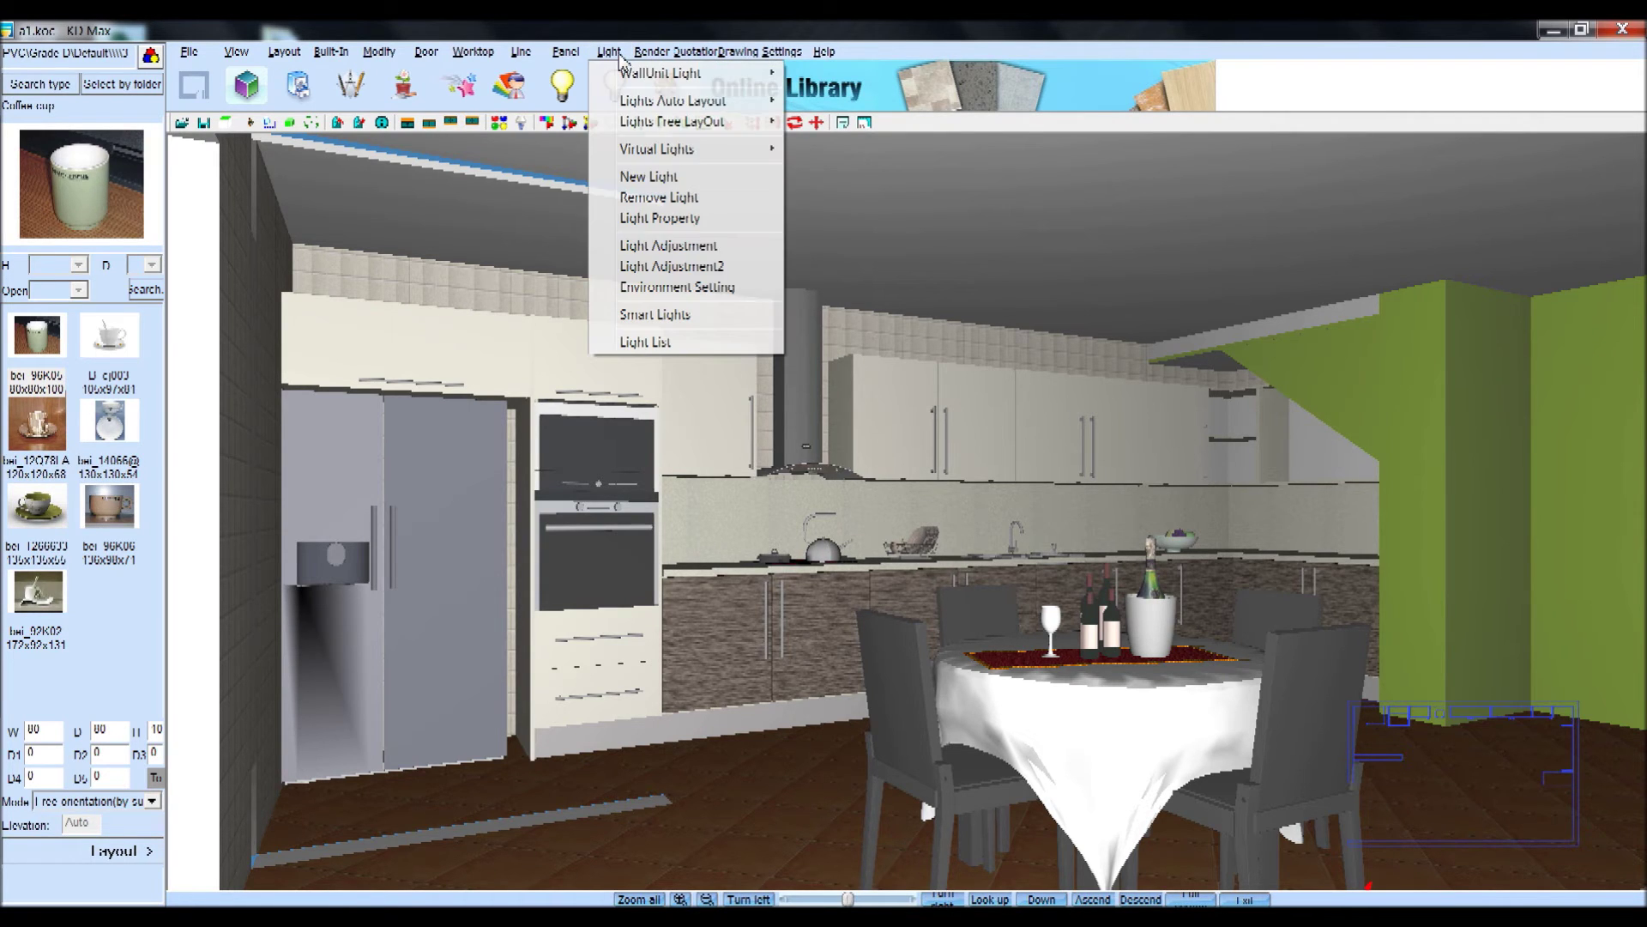
pyautogui.click(662, 219)
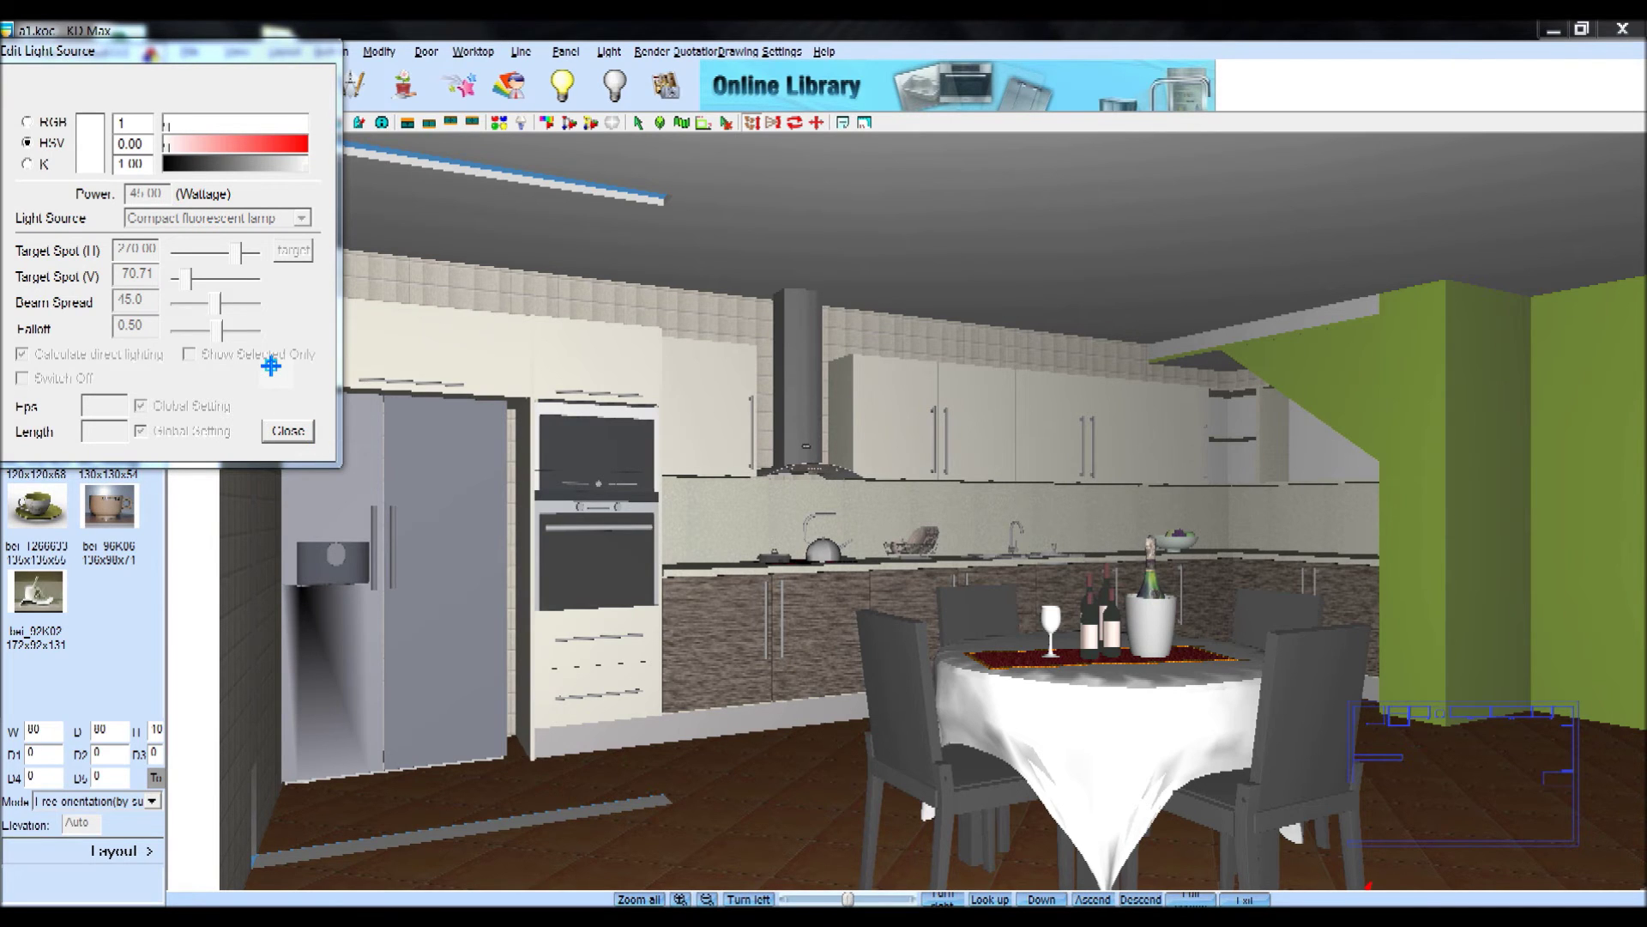
pyautogui.click(281, 429)
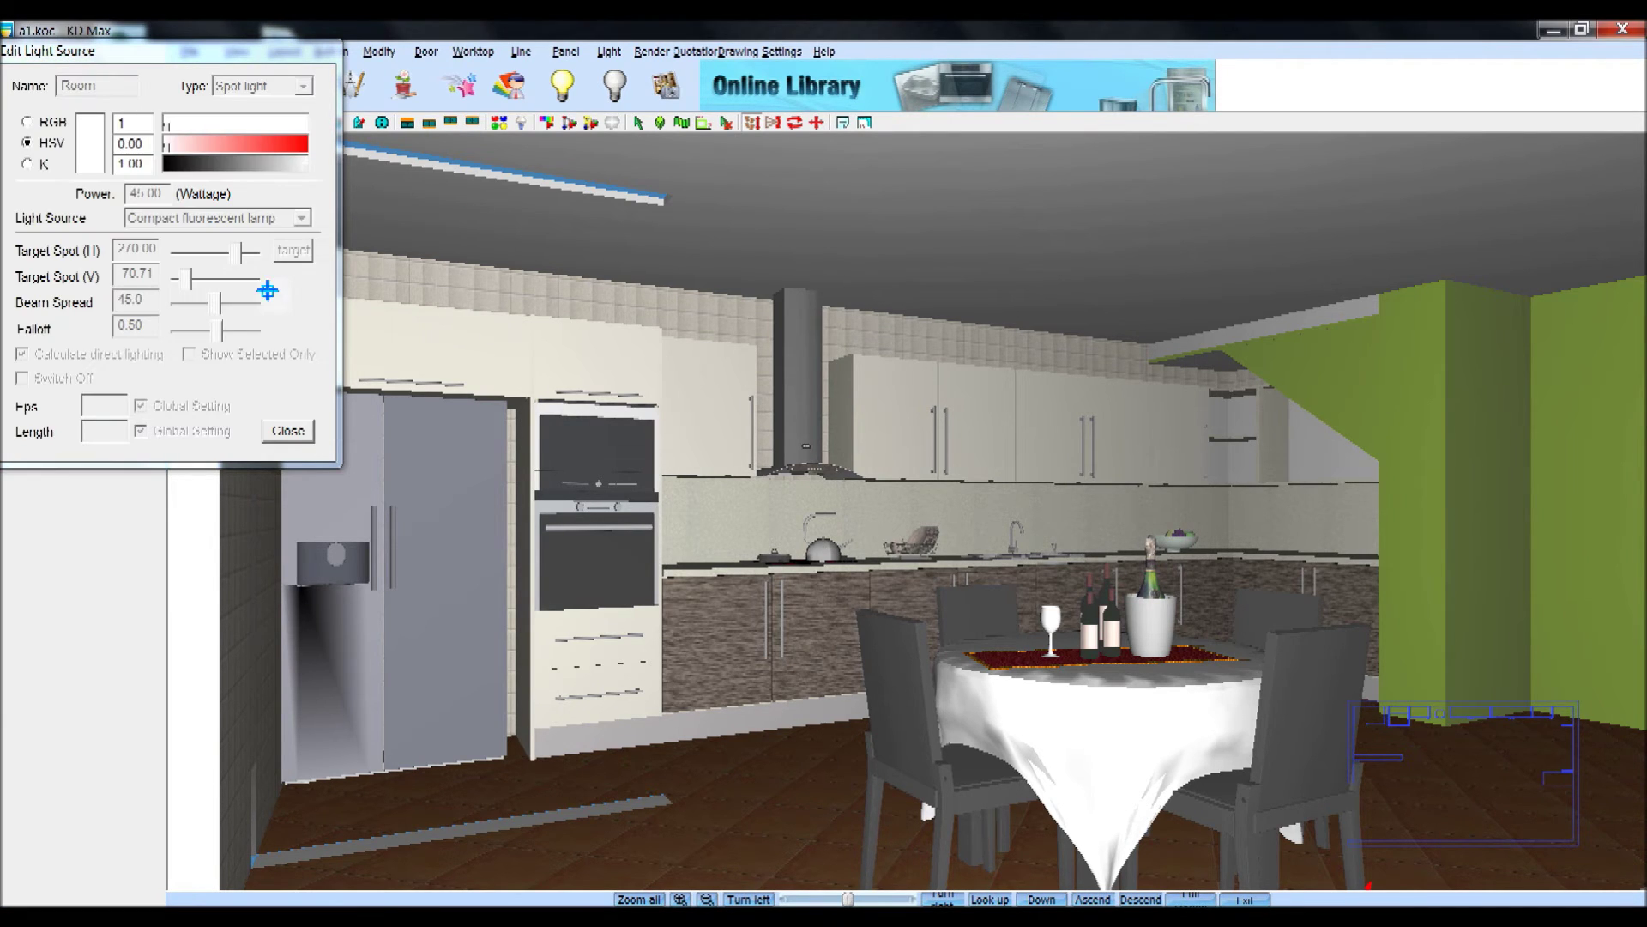
pyautogui.click(287, 431)
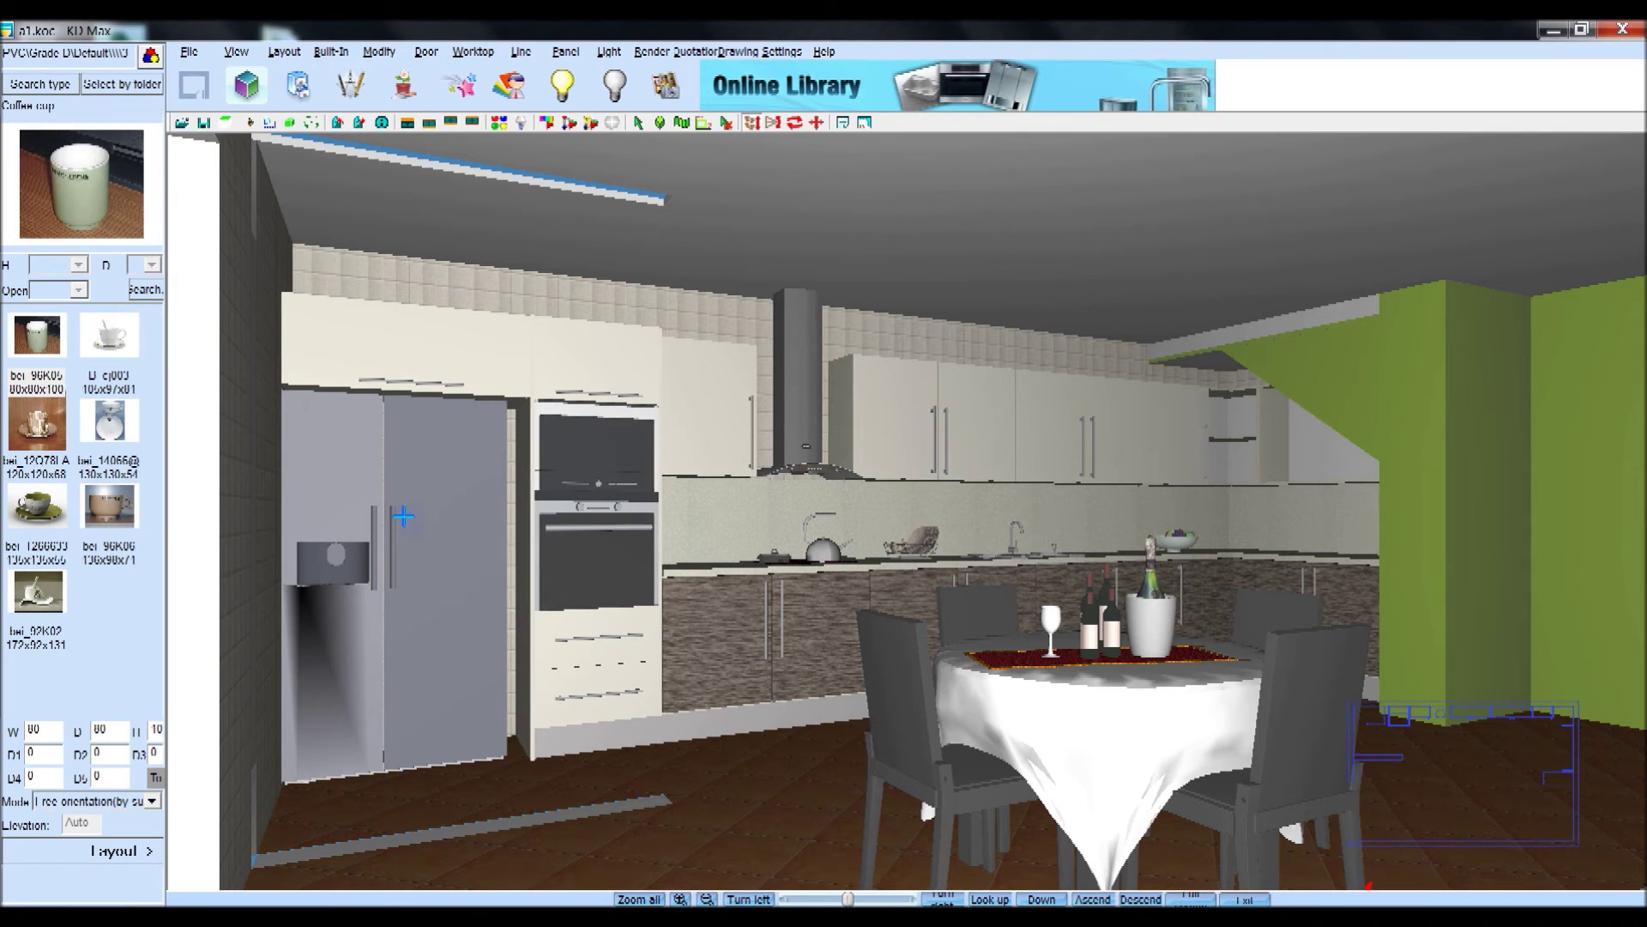
pyautogui.click(654, 54)
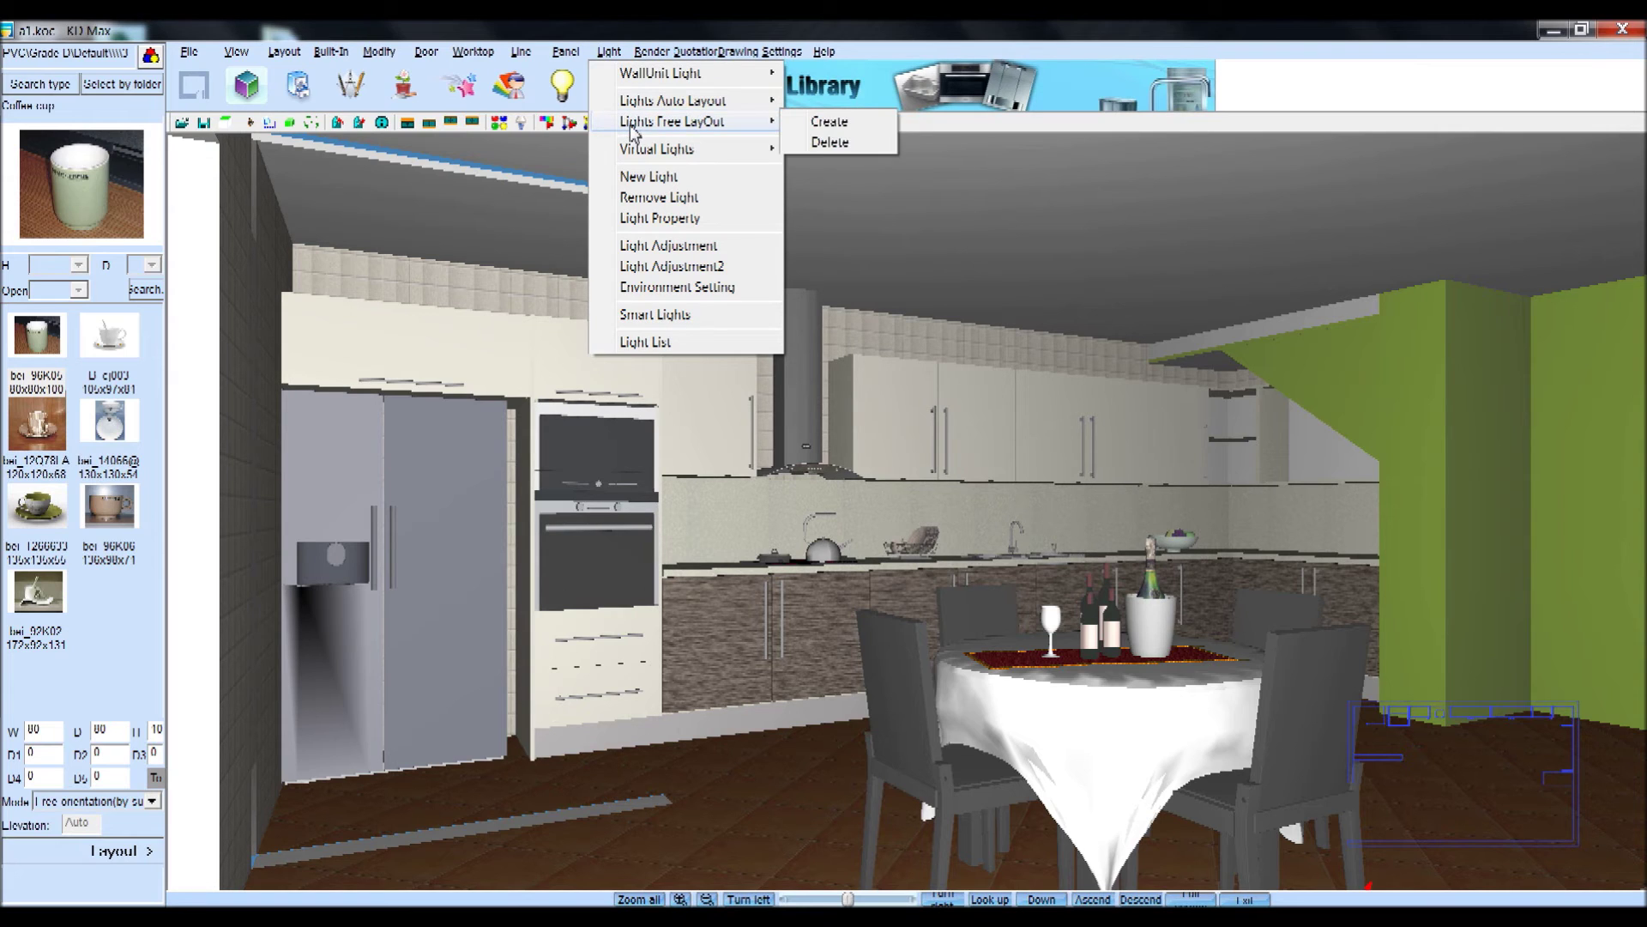
# Set up free-layout lights with 2500 elevation and 45 watt wattage
pyautogui.click(866, 127)
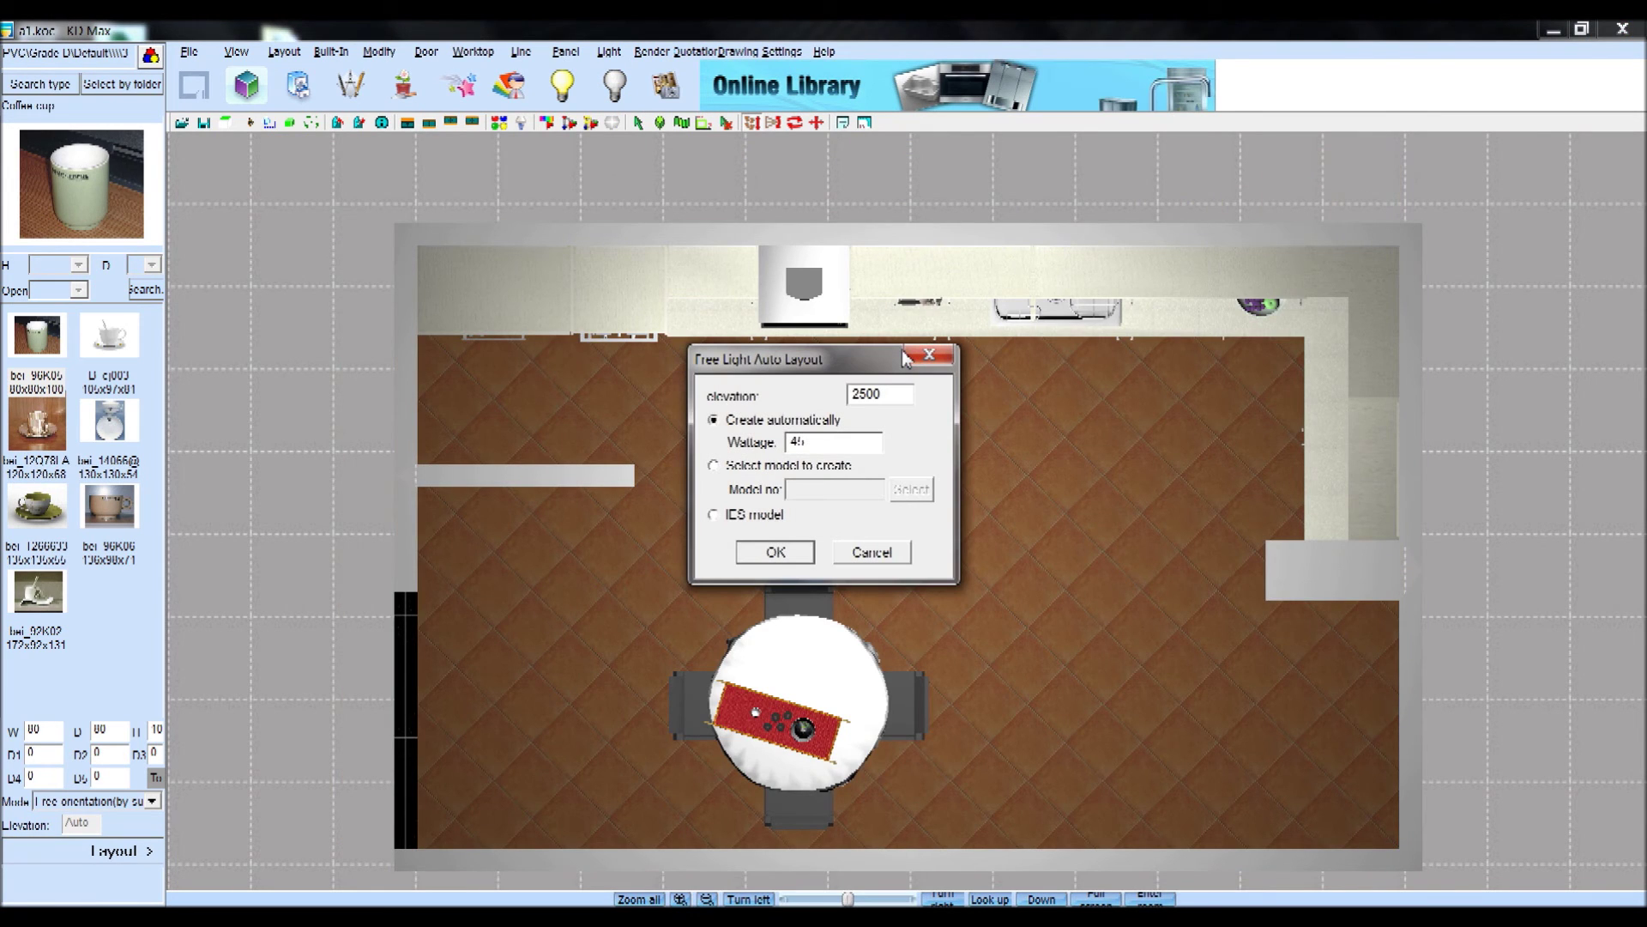
pyautogui.moveTo(873, 364); pyautogui.dragTo(796, 304)
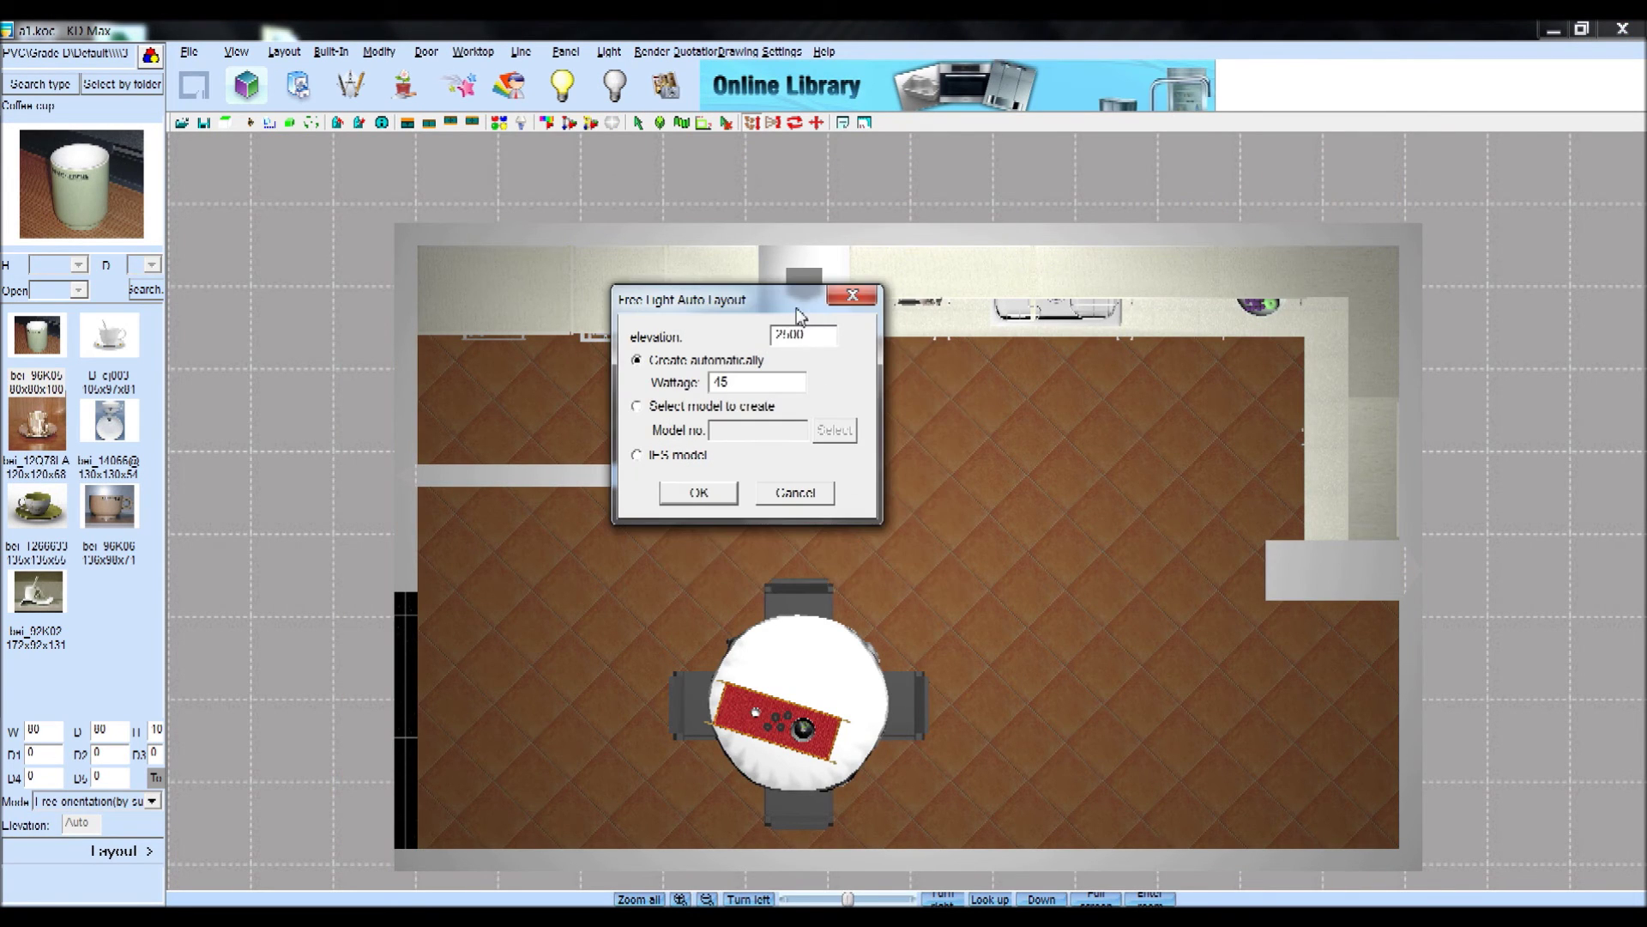
pyautogui.doubleClick(805, 336)
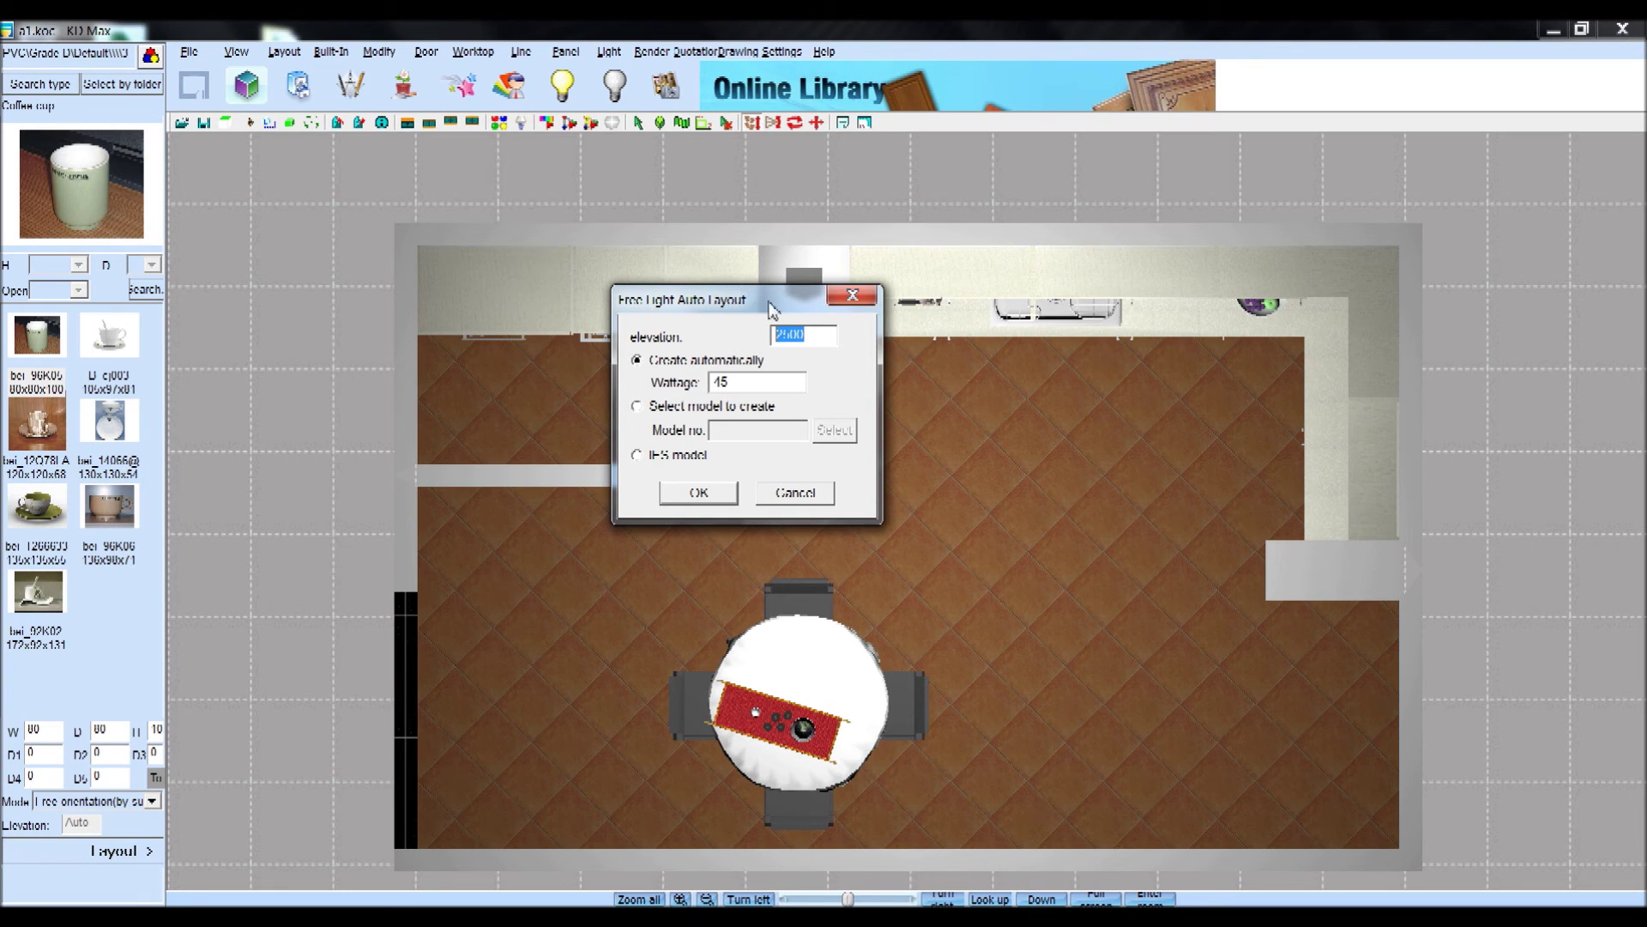
pyautogui.press('Escape')
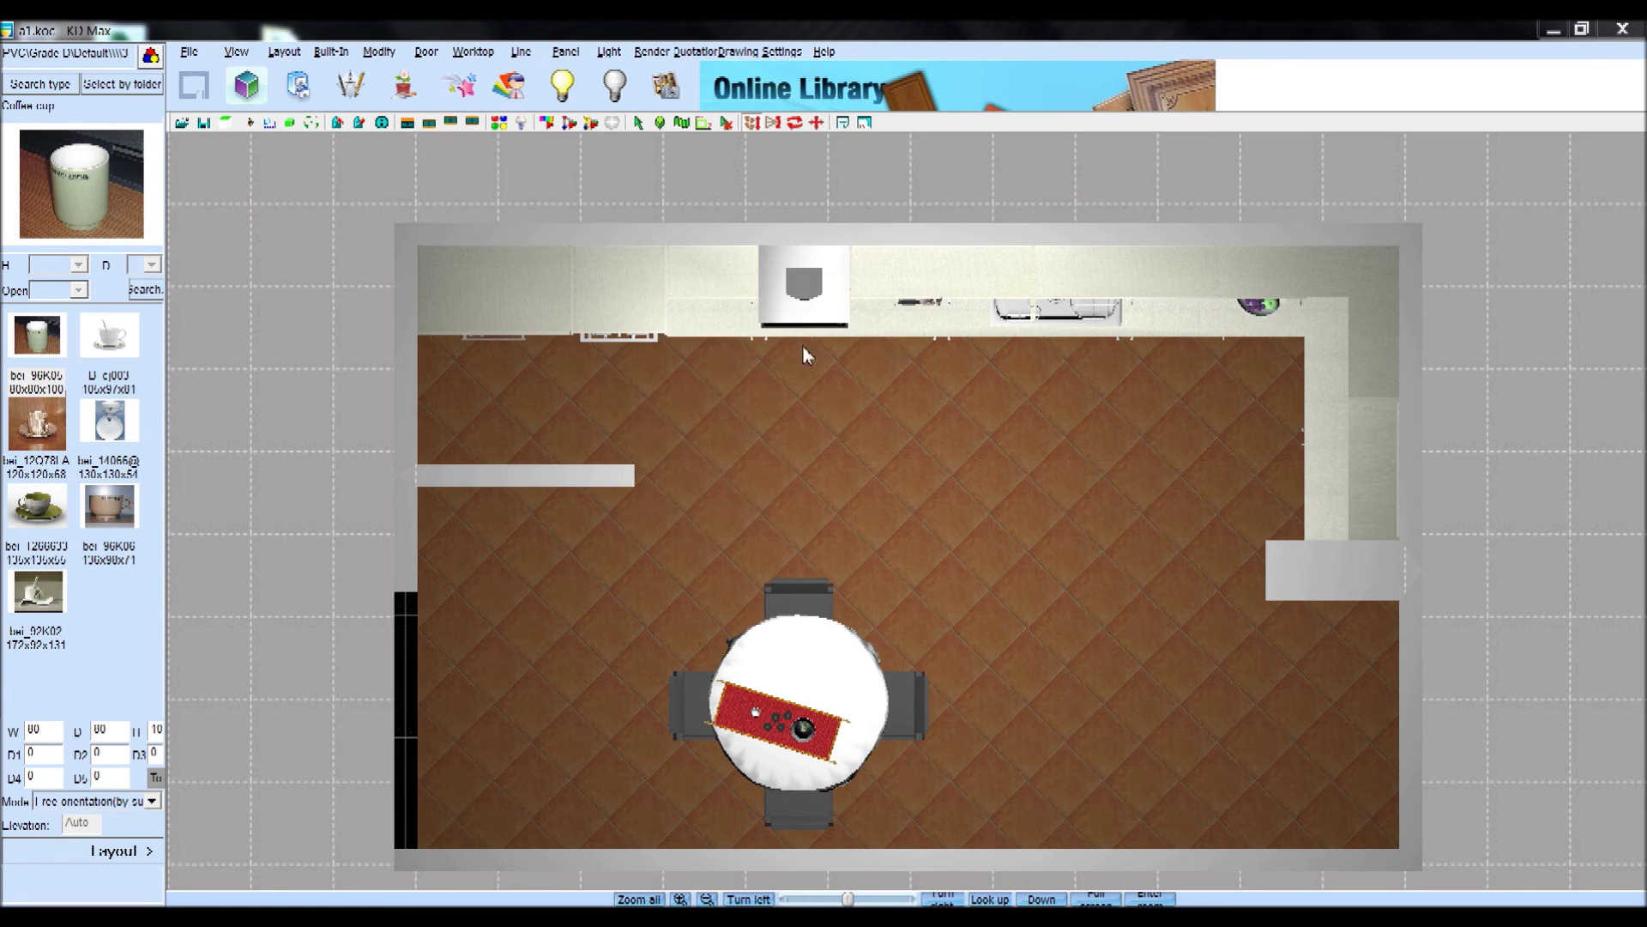
pyautogui.click(817, 219)
pyautogui.moveTo(748, 301)
pyautogui.mouseDown()
pyautogui.moveTo(1249, 601)
pyautogui.moveTo(1219, 595)
pyautogui.mouseUp()
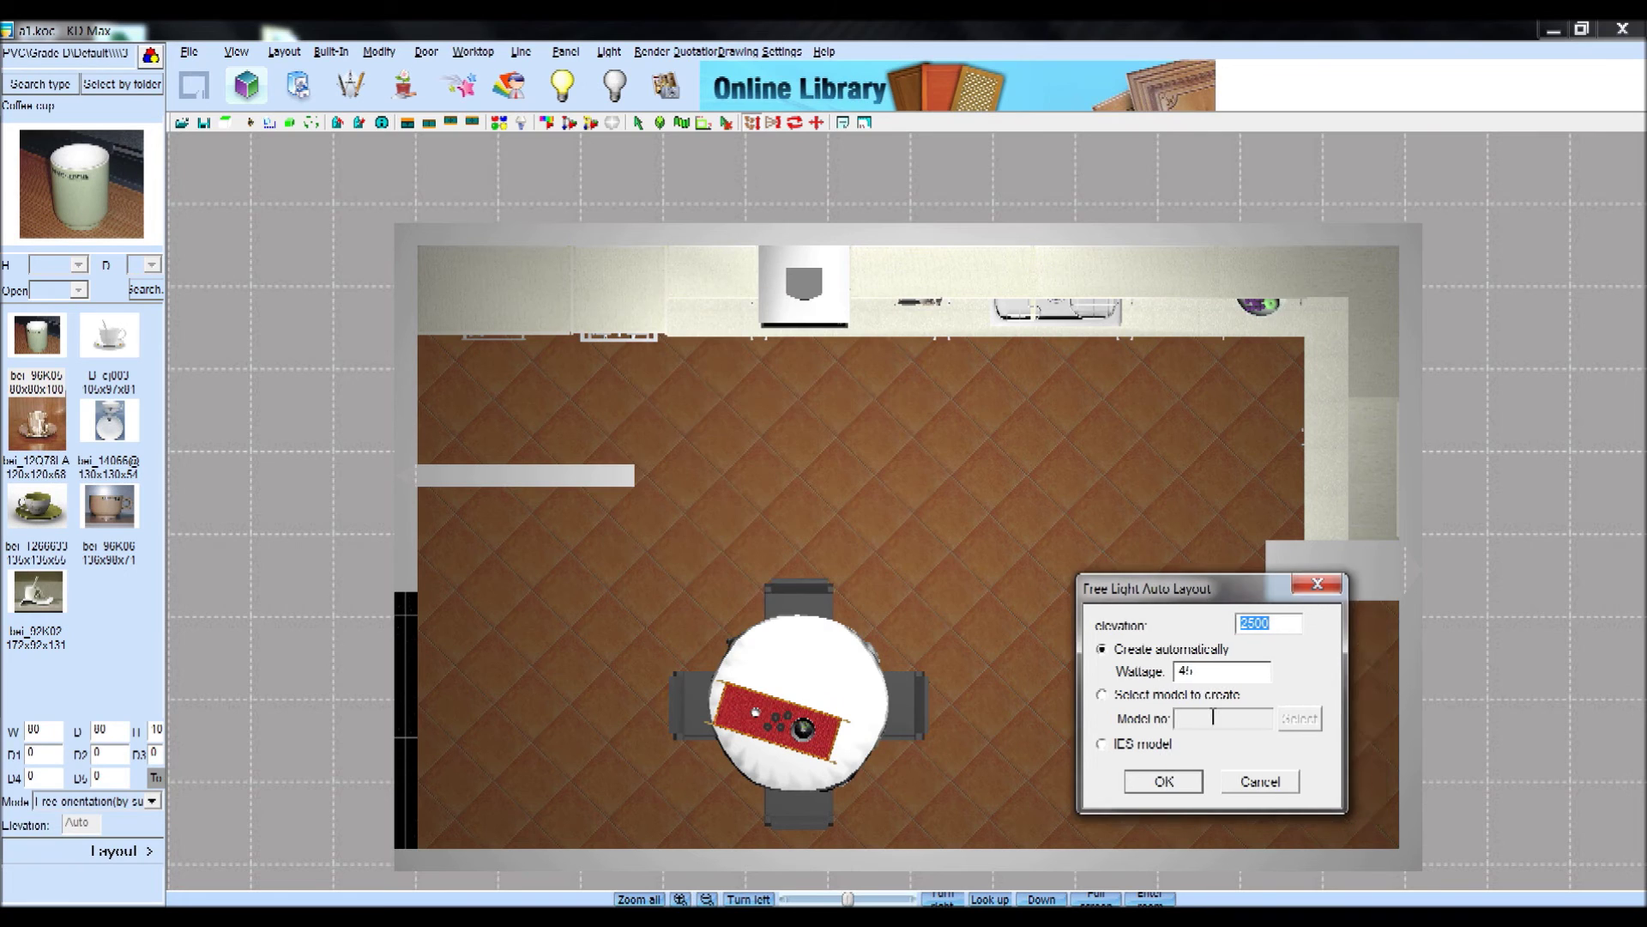
pyautogui.click(1163, 782)
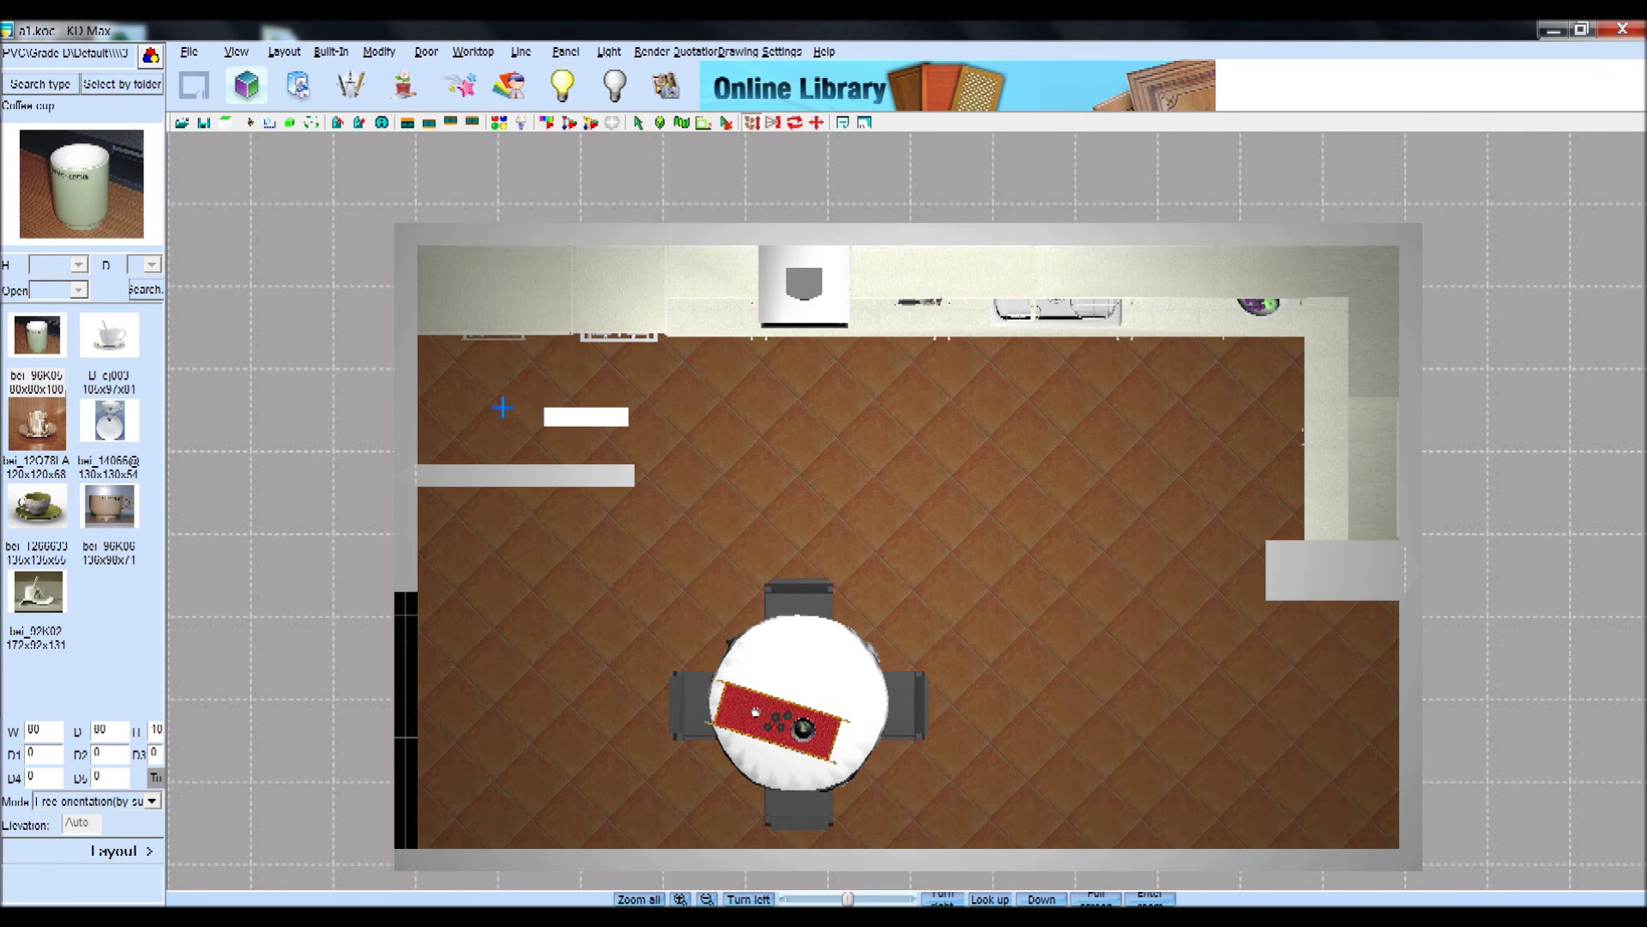
# Place the row of six lamps from the left to the right of the plan
pyautogui.click(626, 405)
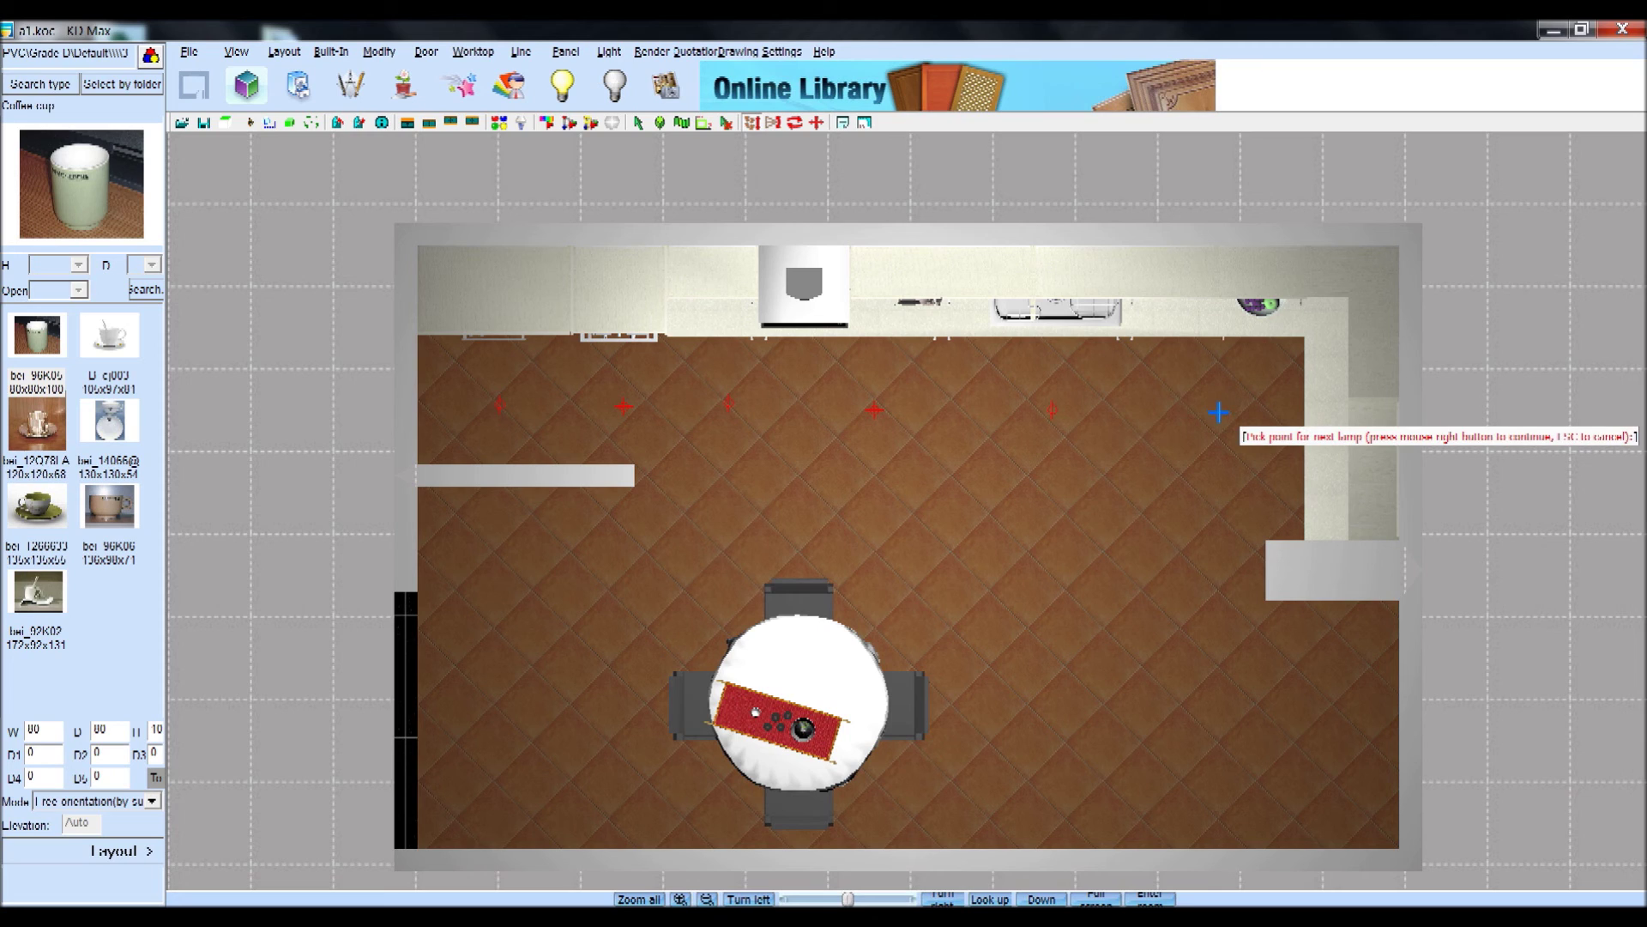
pyautogui.click(1218, 350)
pyautogui.rightClick(1247, 370)
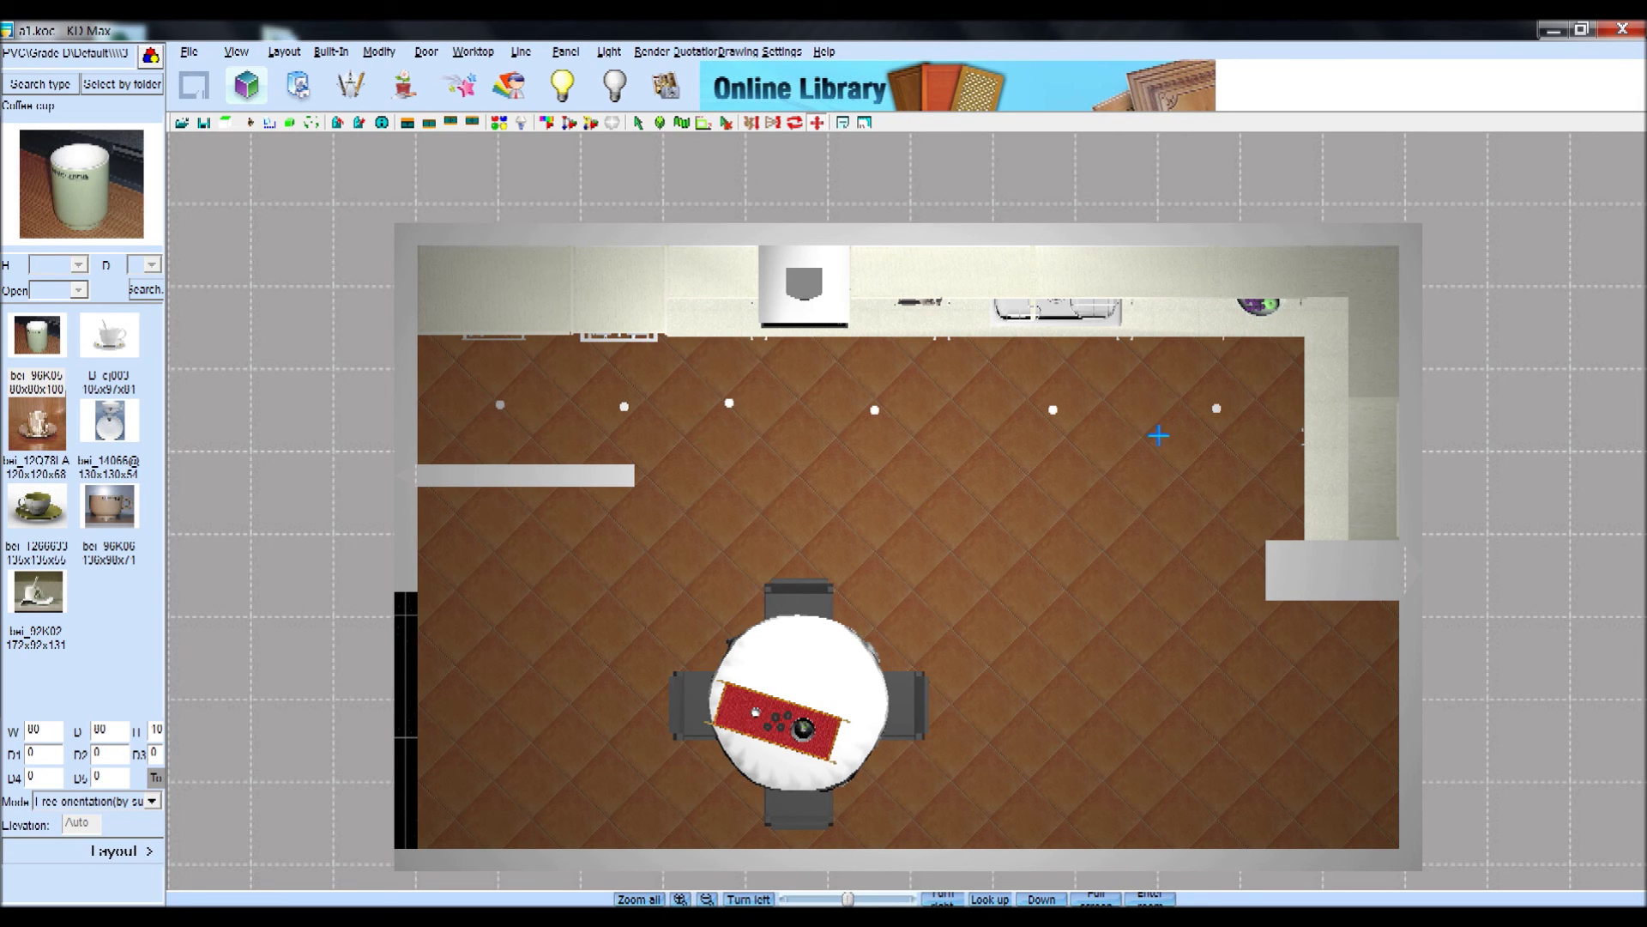
pyautogui.click(755, 710)
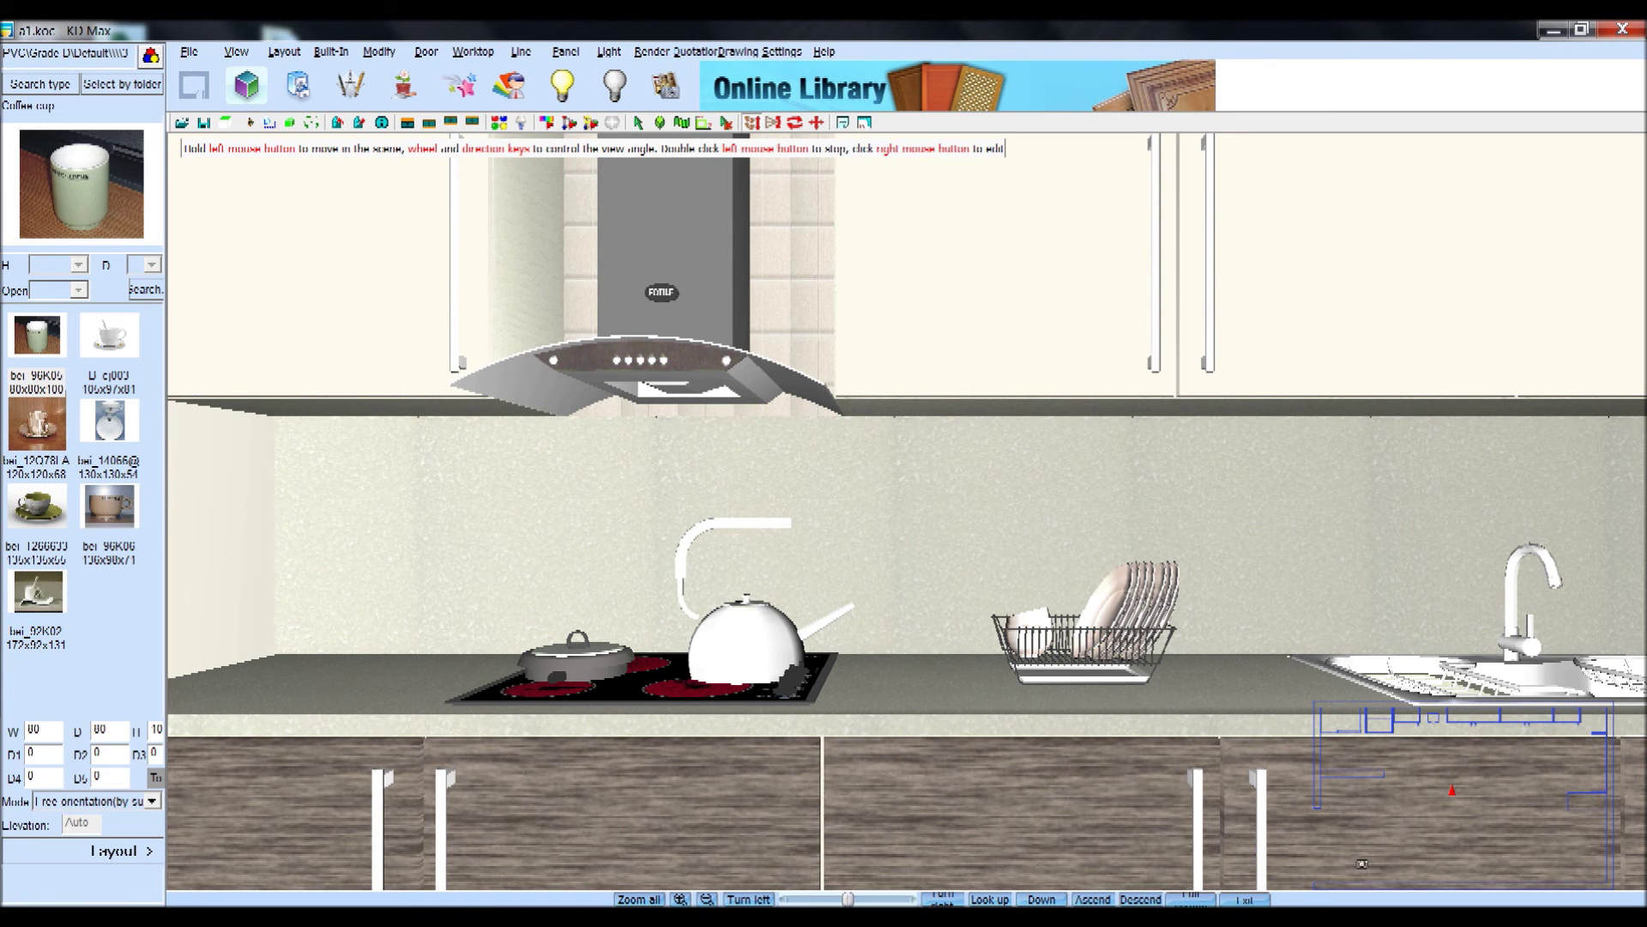
# Step the 3D camera back and show the six 45-watt ceiling lamps in Light Property
pyautogui.click(1358, 855)
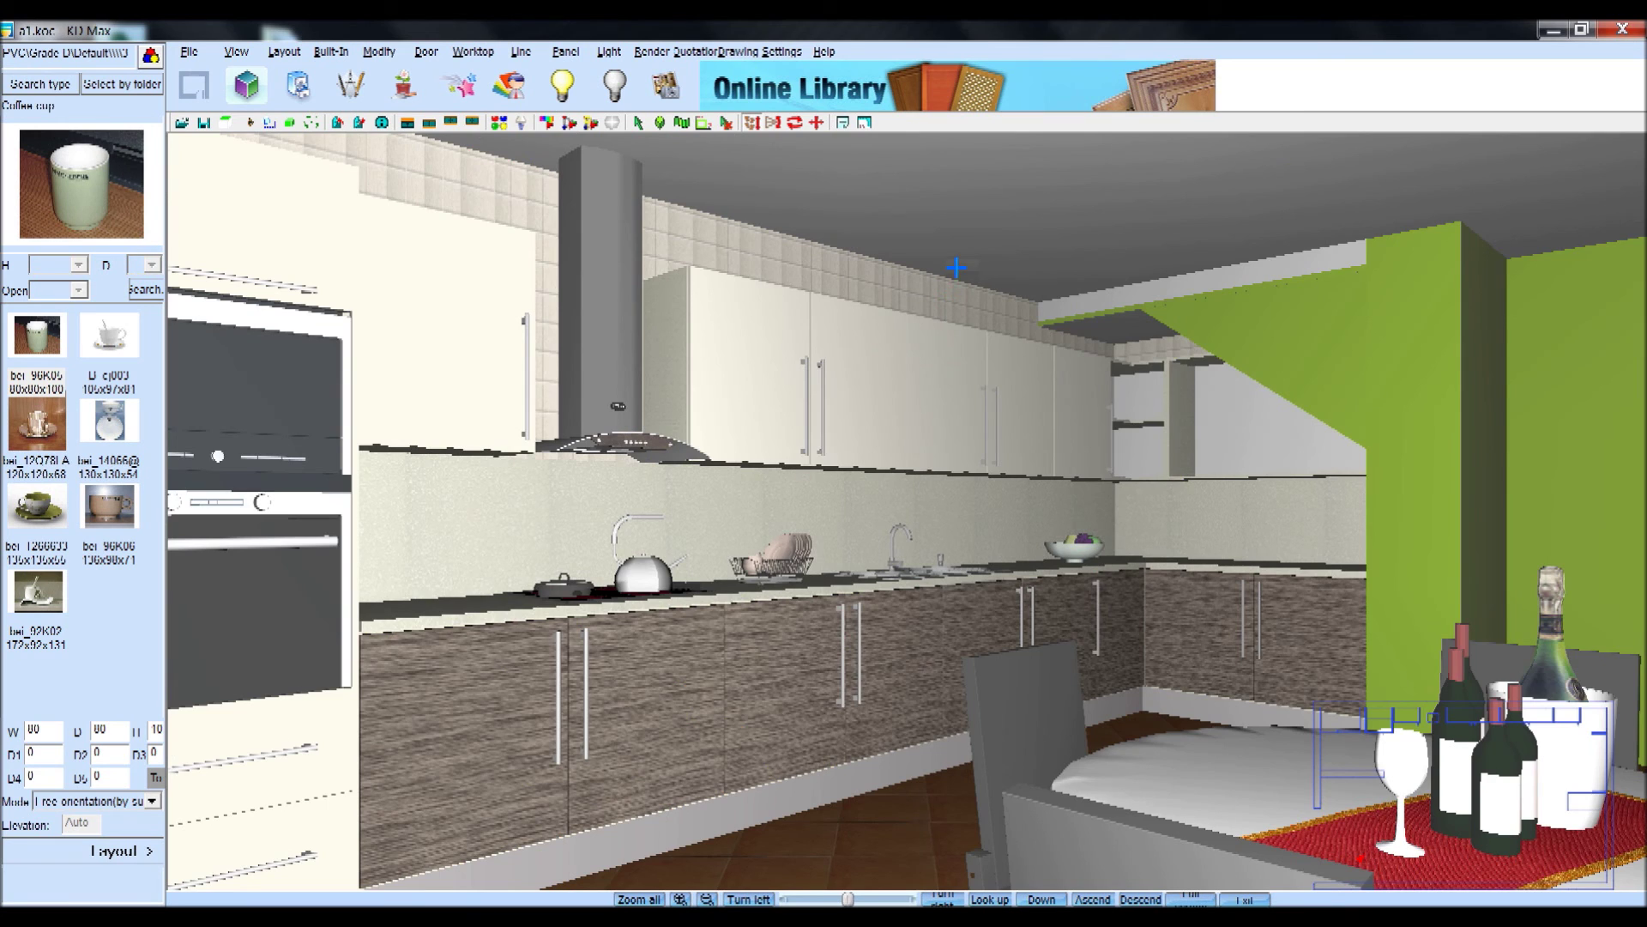
pyautogui.press('Down')
pyautogui.press('Down')
pyautogui.press('Down')
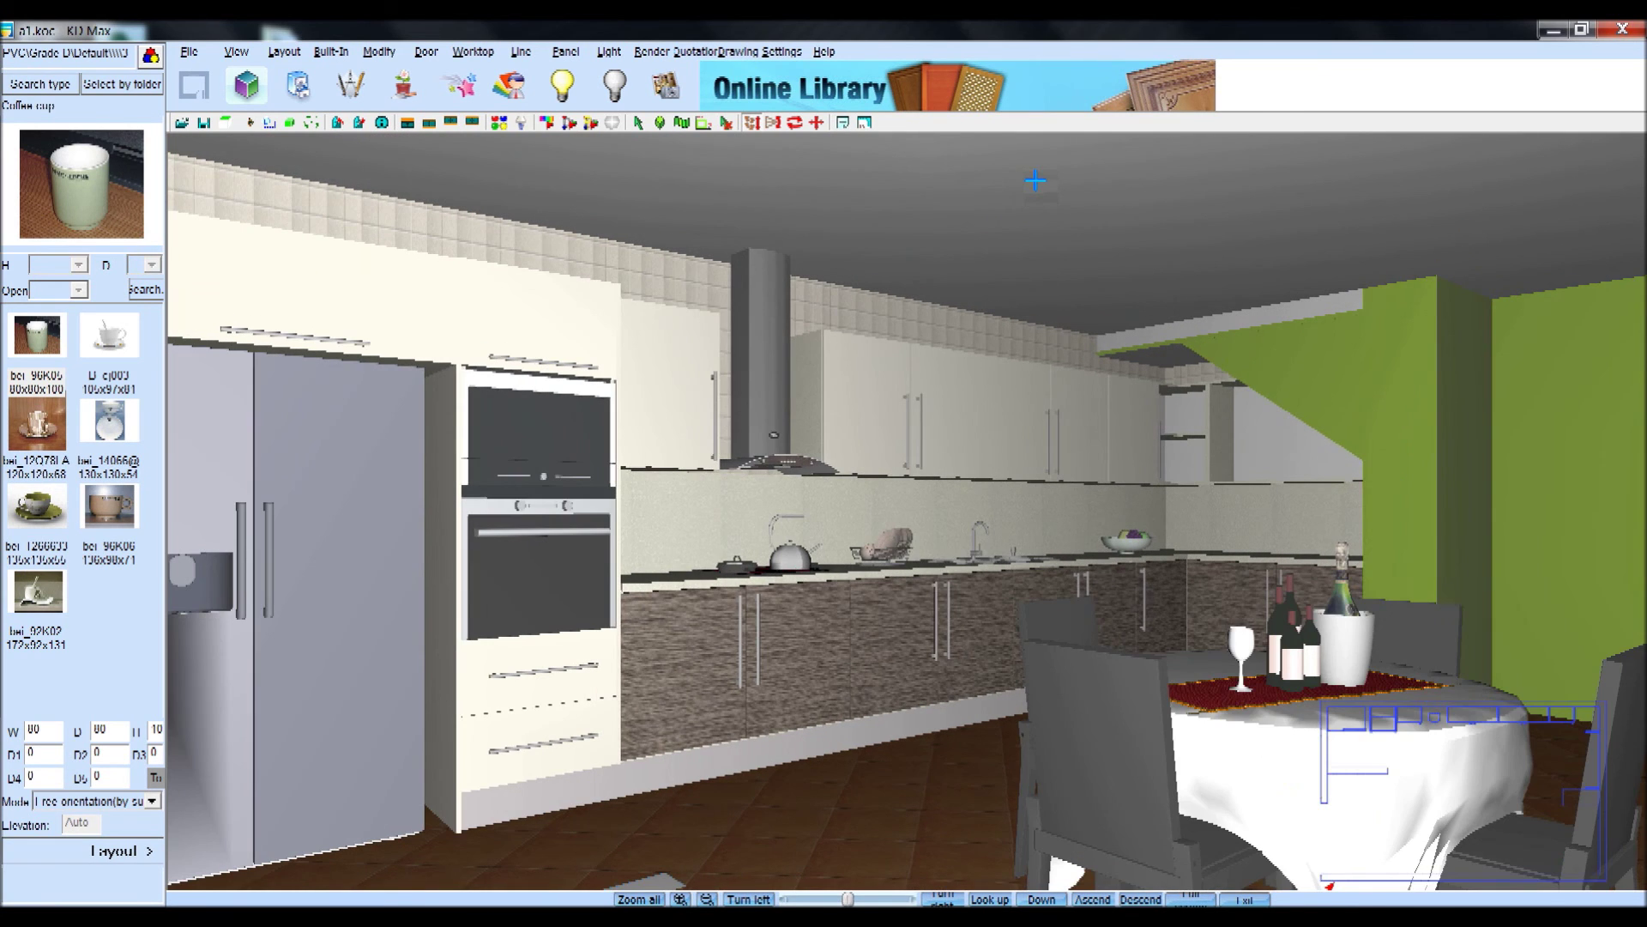
pyautogui.press('Down')
pyautogui.press('Down')
pyautogui.press('Down')
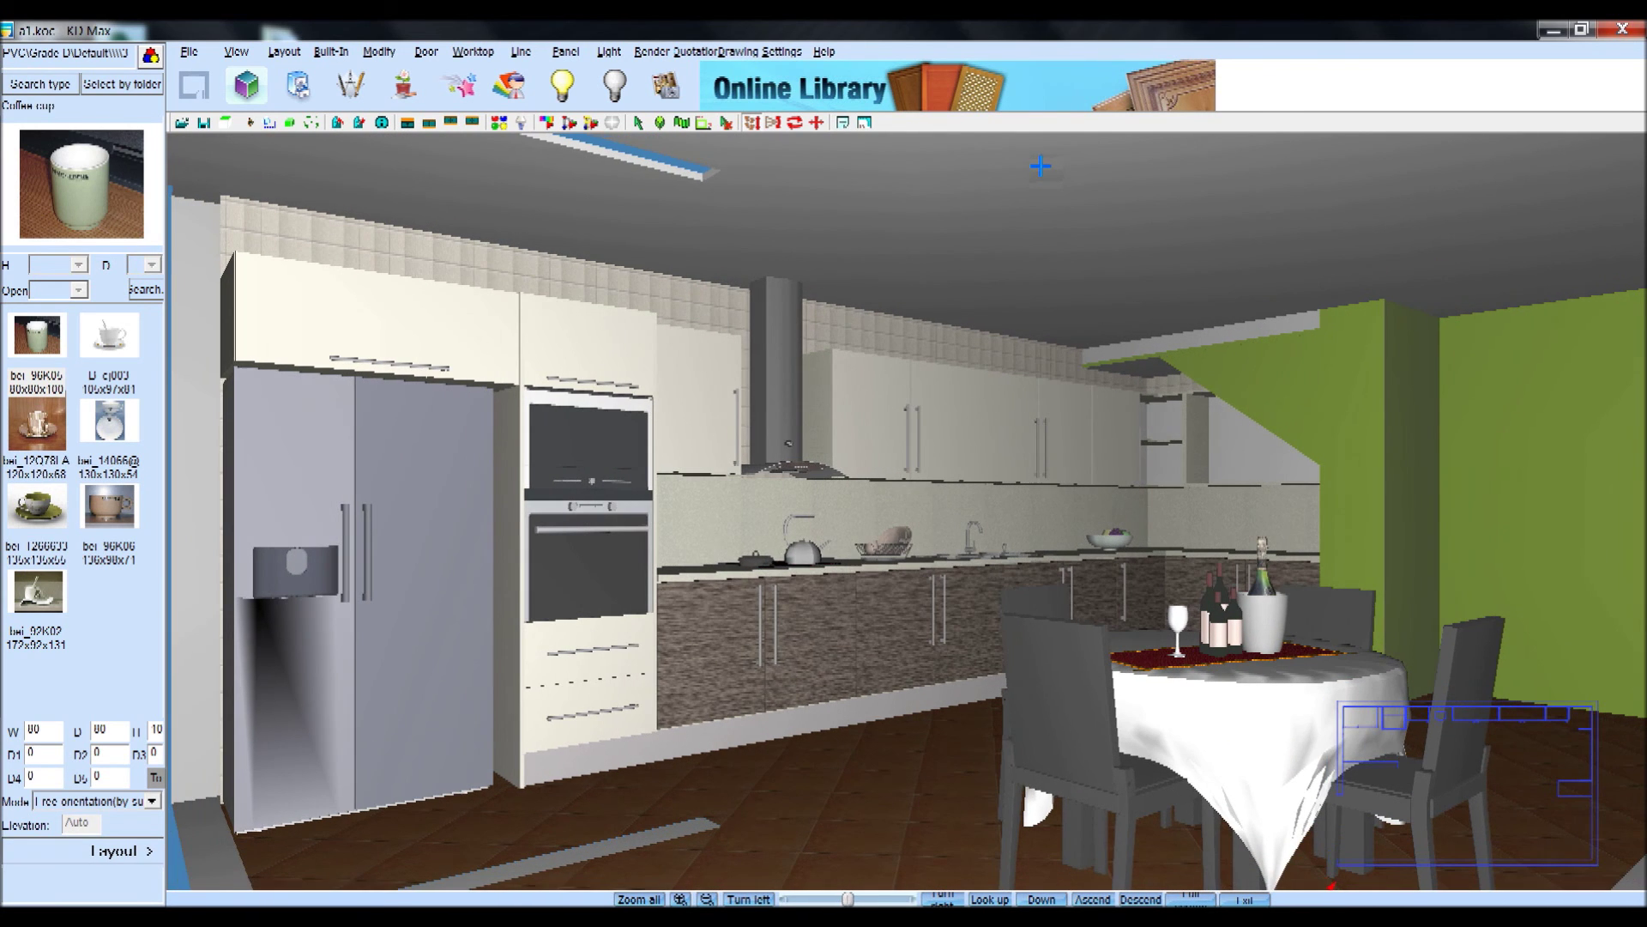
pyautogui.click(609, 54)
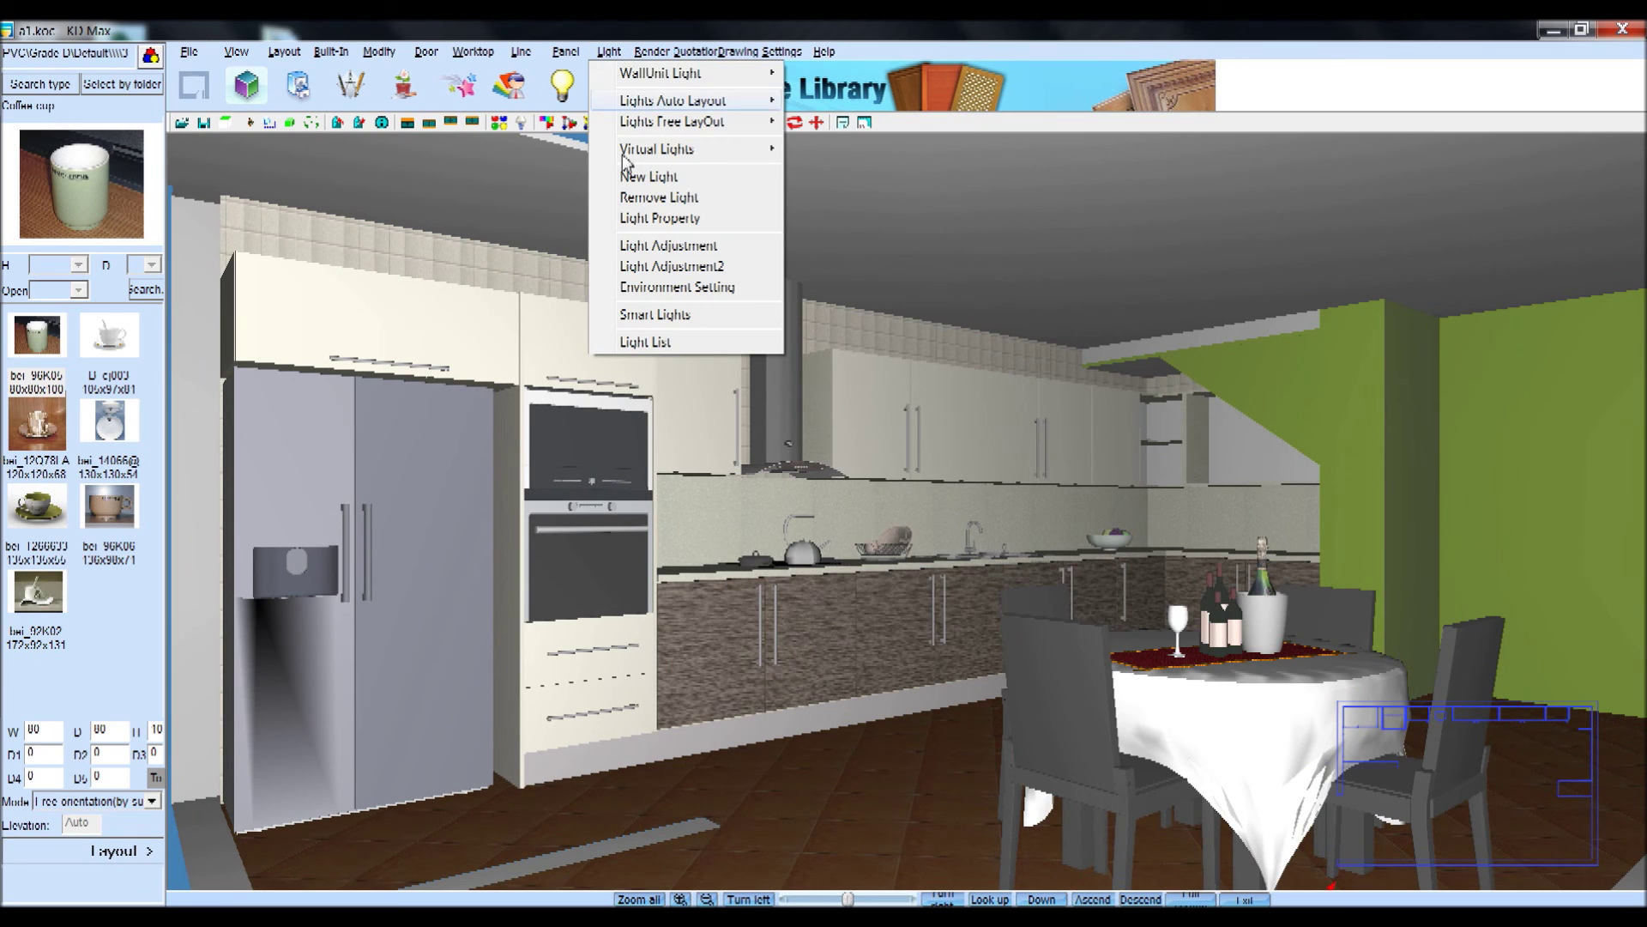
pyautogui.click(647, 220)
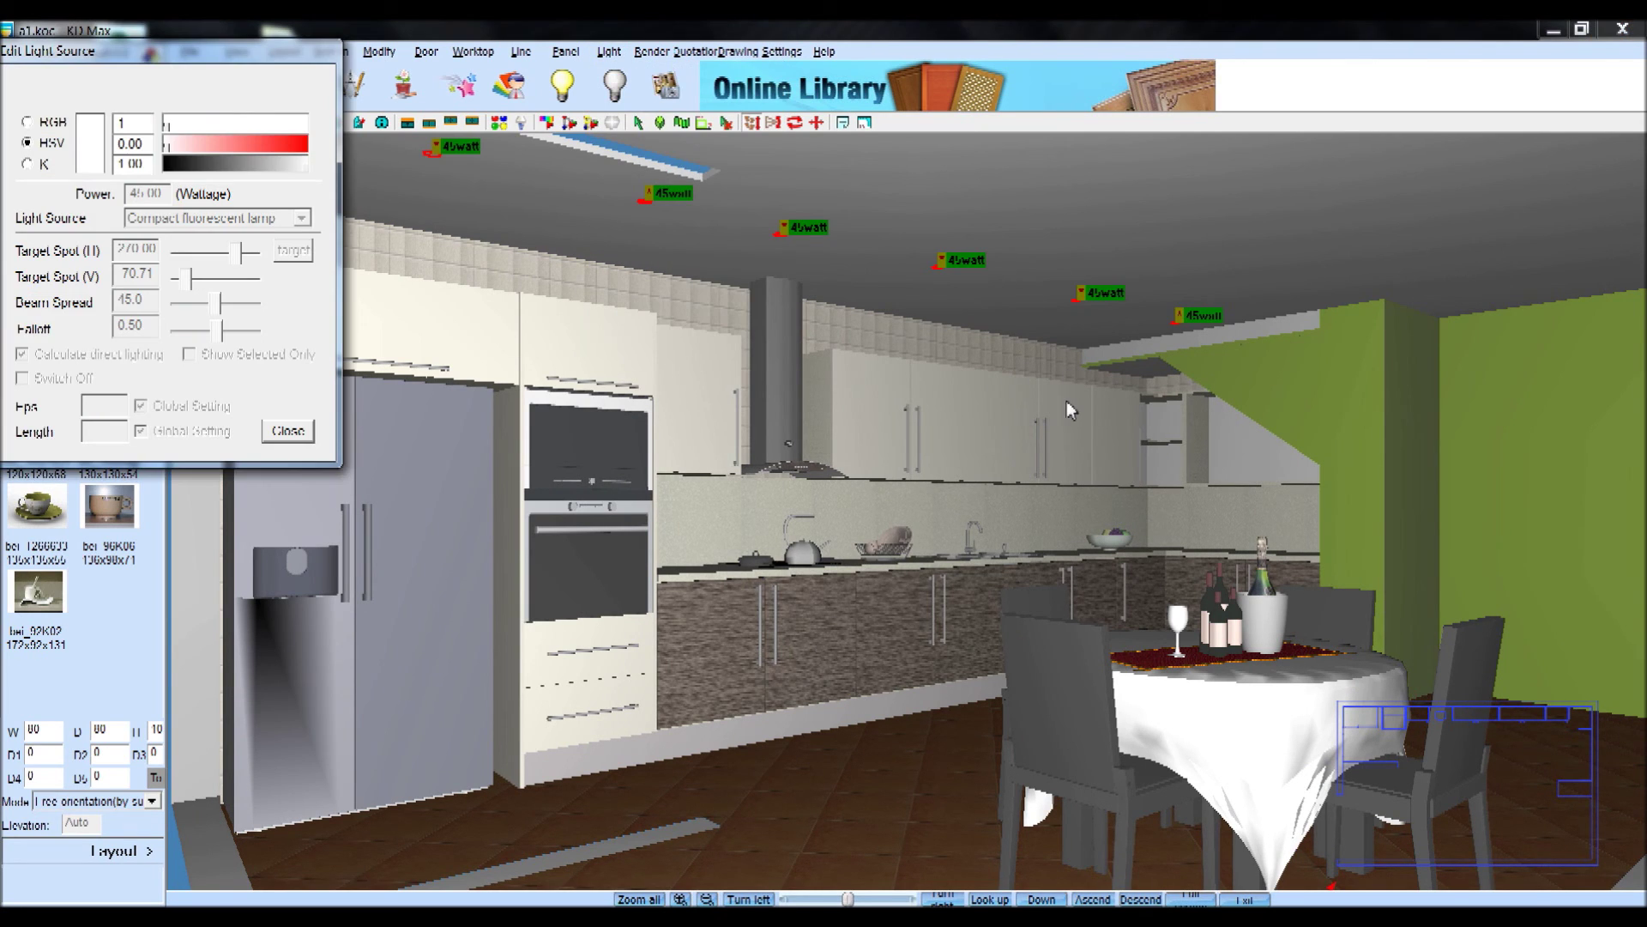